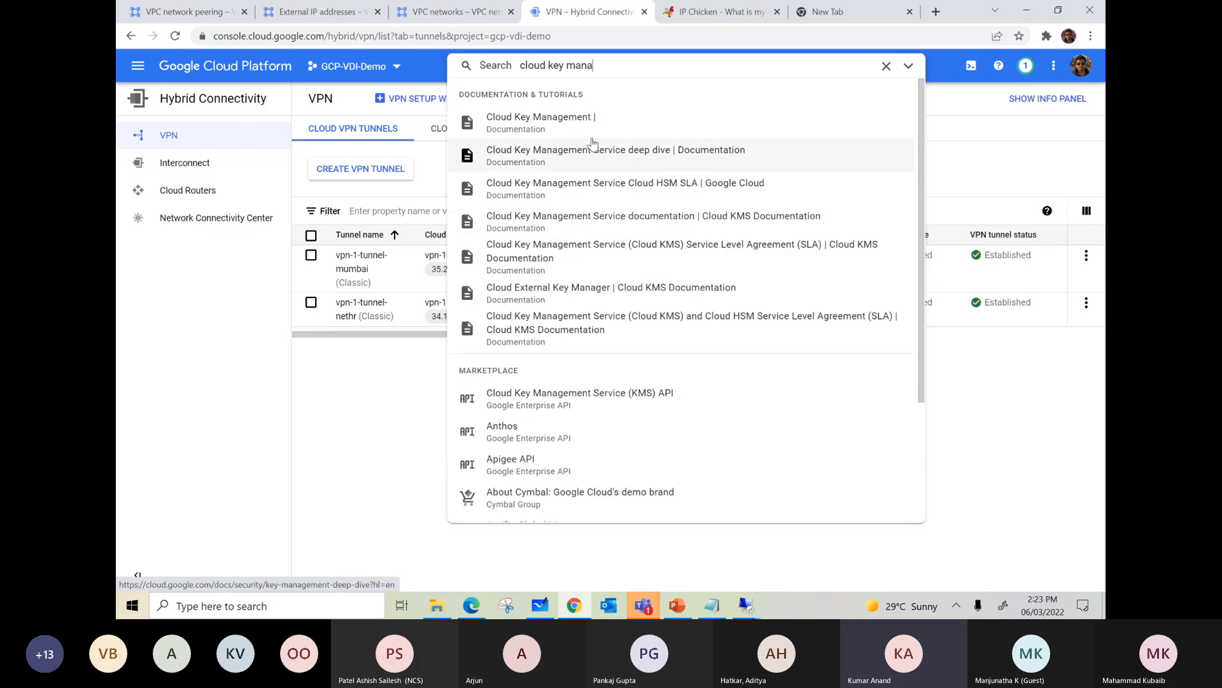
Step: Open the Cloud Key Management documentation result from the console search suggestions
{"action": "left_click", "coordinate": [576, 119]}
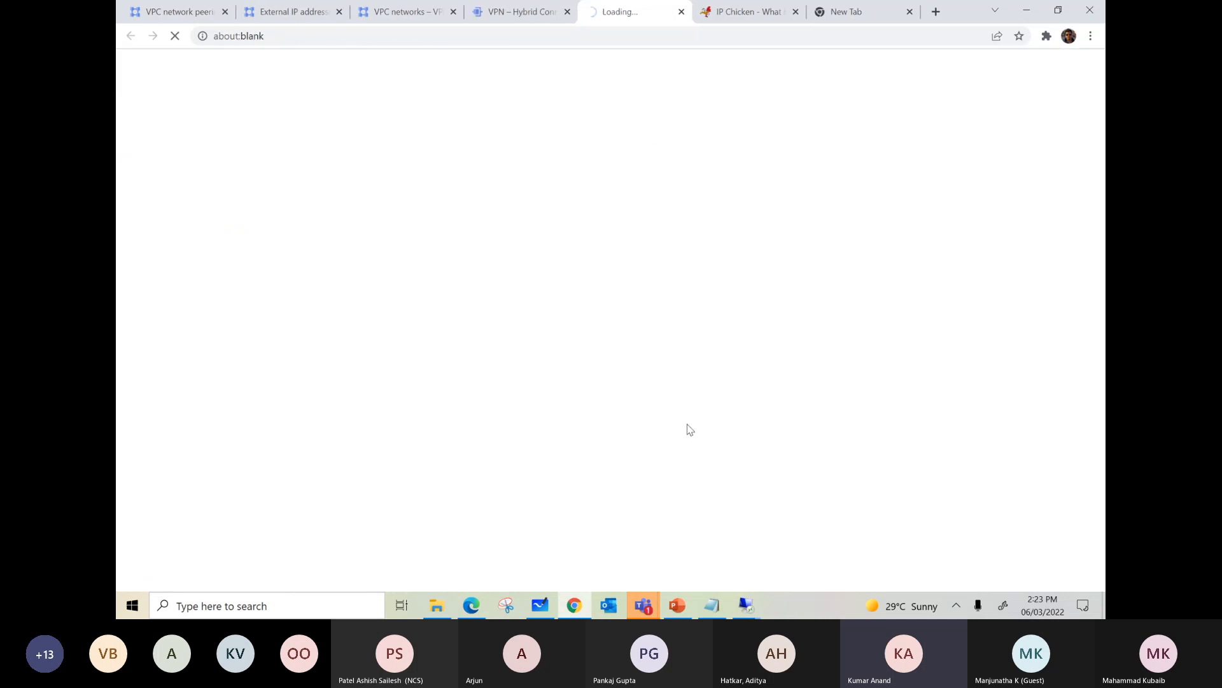
{"action": "mouse_move", "coordinate": [647, 596]}
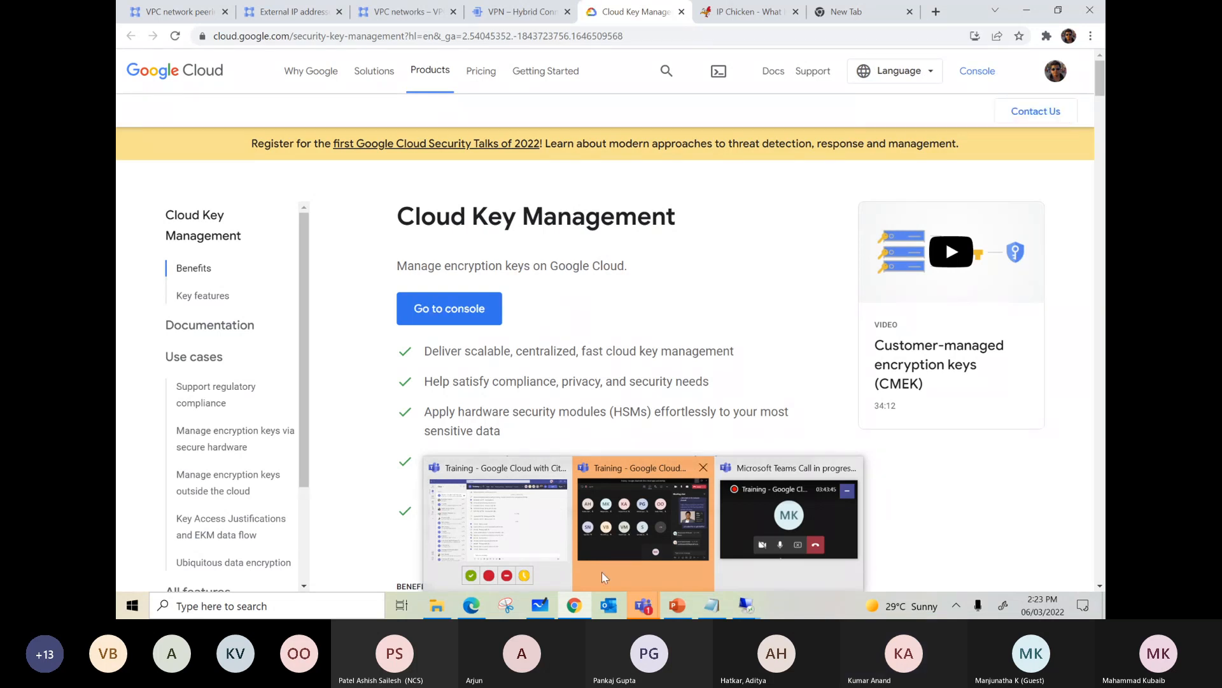
{"action": "mouse_move", "coordinate": [528, 509]}
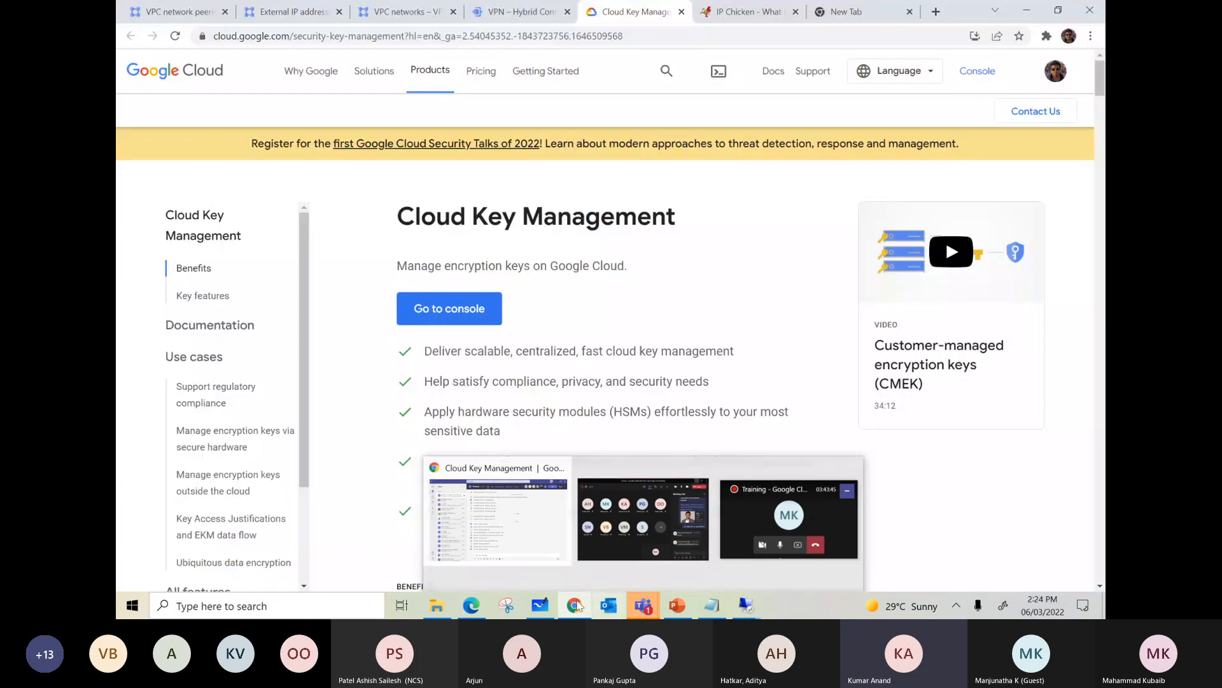
{"action": "mouse_move", "coordinate": [575, 606]}
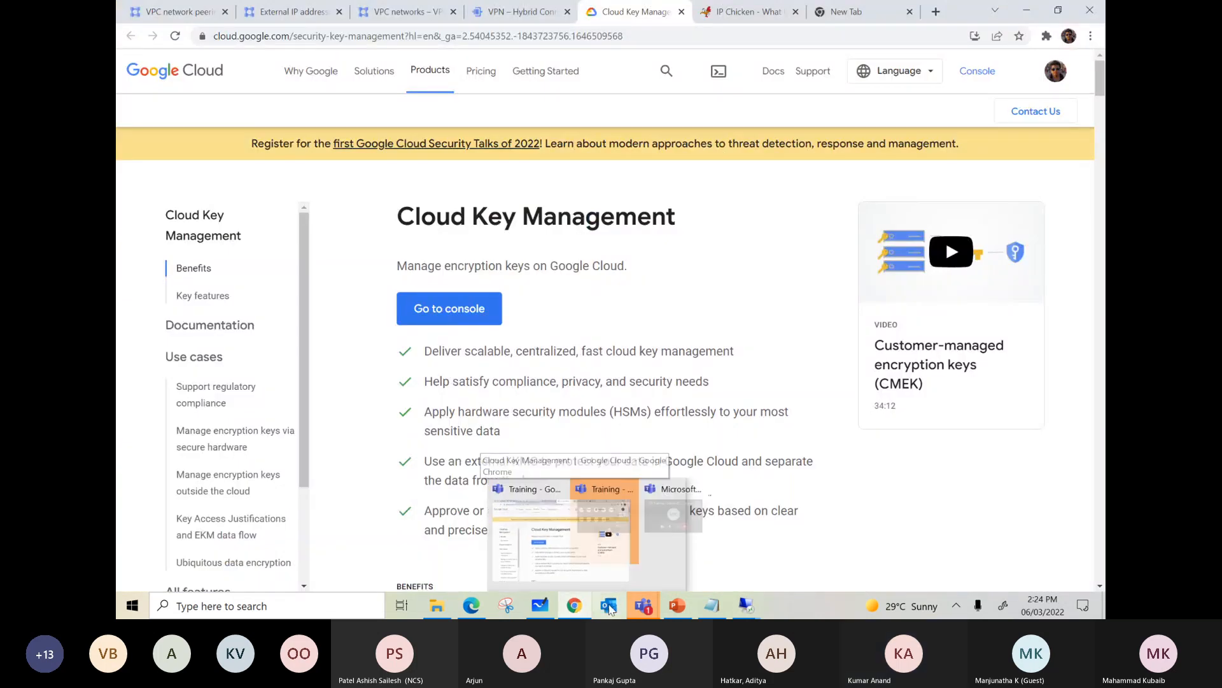
{"action": "left_click", "coordinate": [591, 562]}
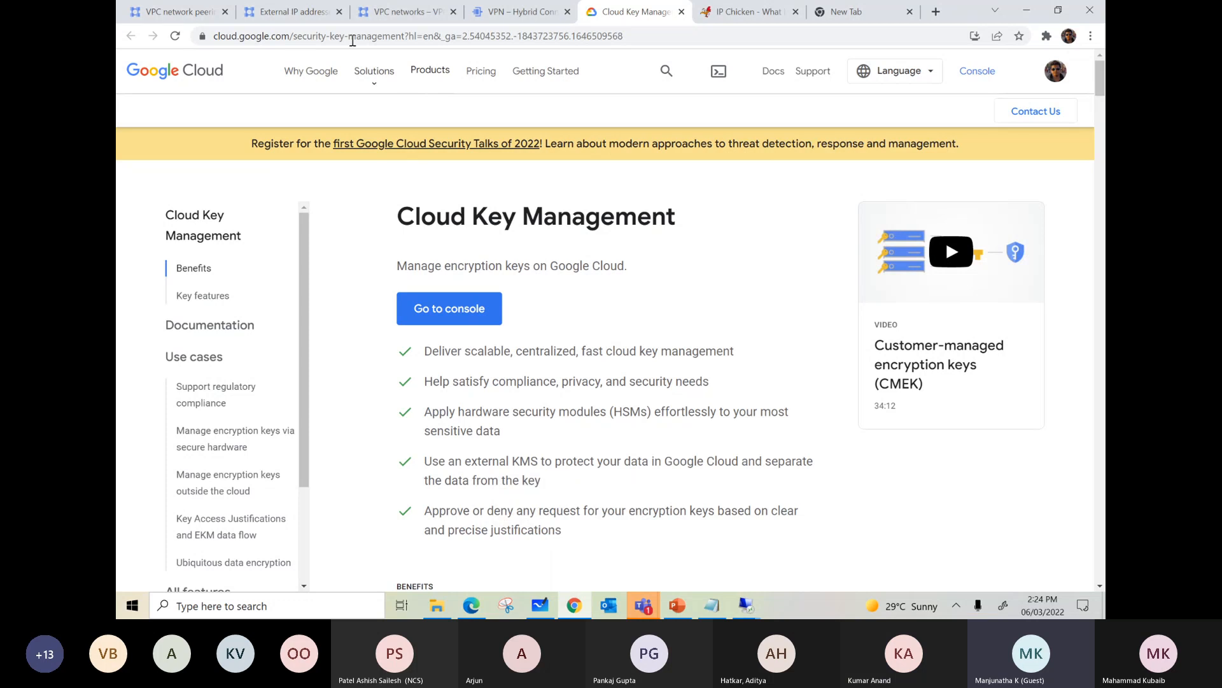
Step: Check the Encryption in GCP slide in PowerPoint and search the GCP-VDI-Demo console for "cloud mana"
{"action": "left_click", "coordinate": [298, 15]}
{"action": "left_click", "coordinate": [573, 66]}
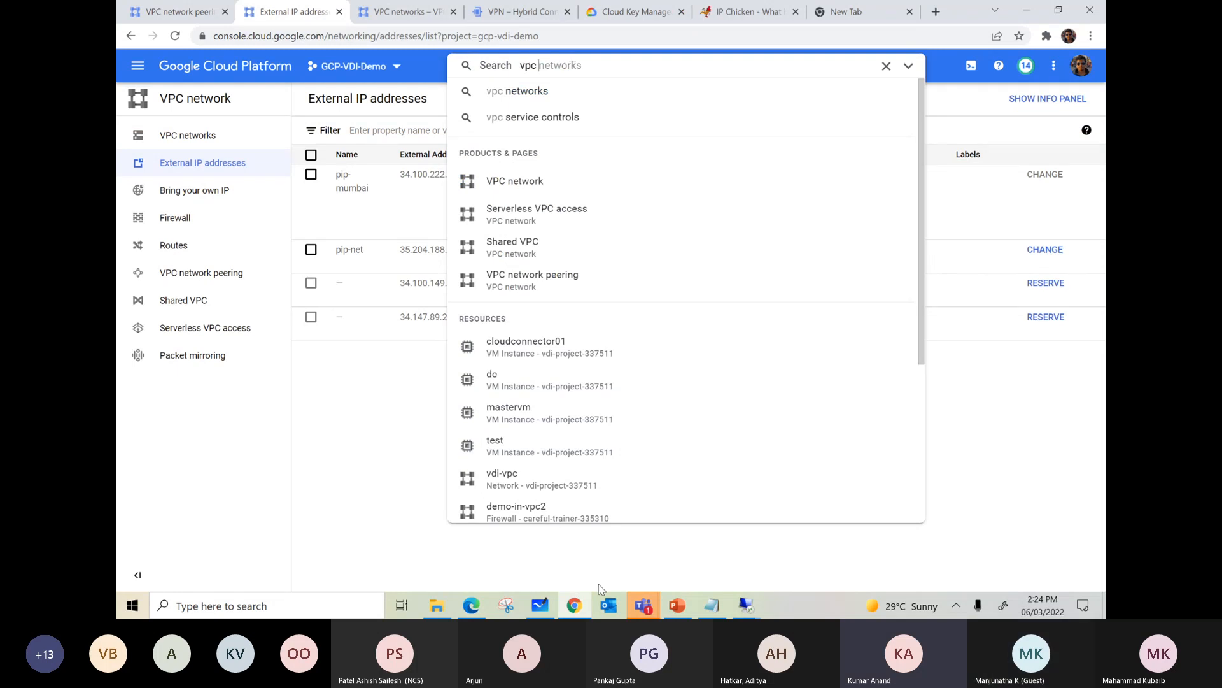
{"action": "left_click", "coordinate": [672, 609]}
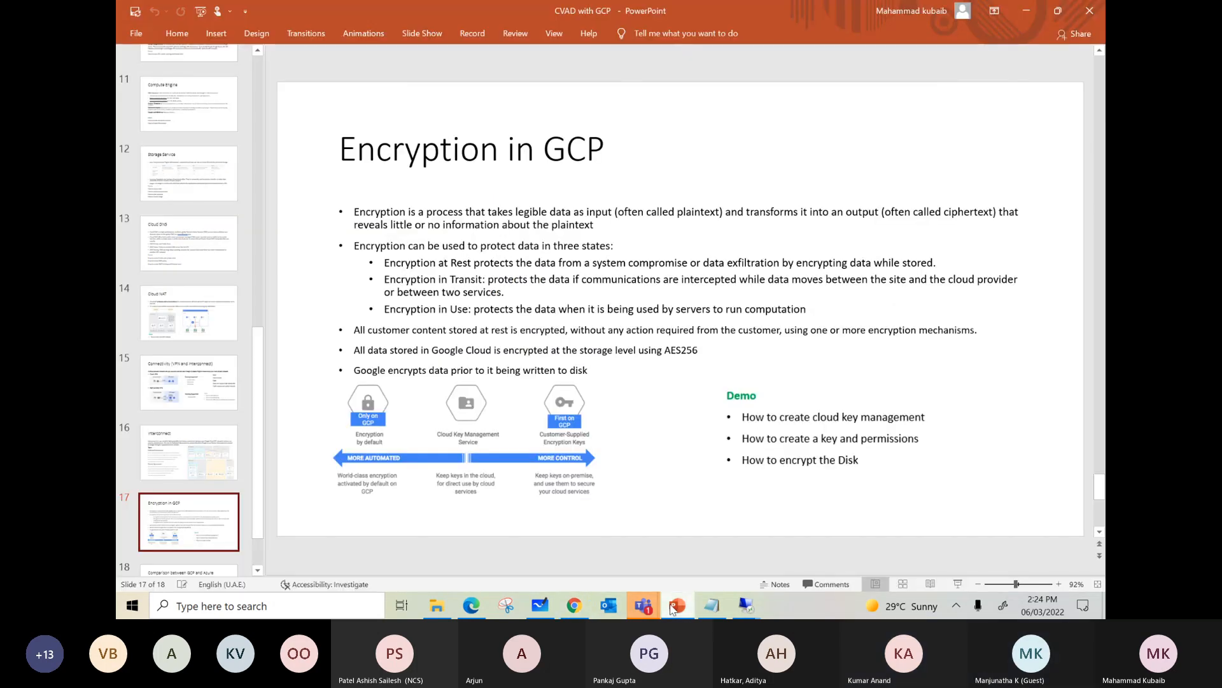
{"action": "left_click", "coordinate": [673, 609]}
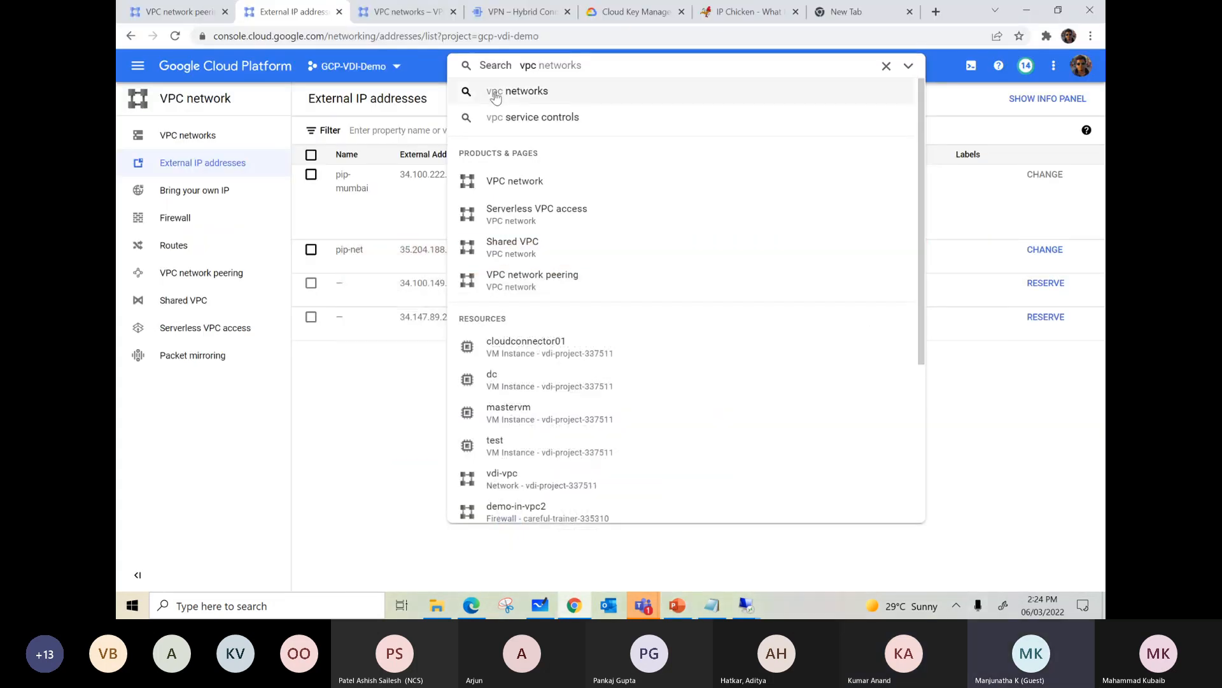
{"action": "left_click_drag", "start_coordinate": [551, 66], "coordinate": [484, 70]}
{"action": "type", "text": "cloud"}
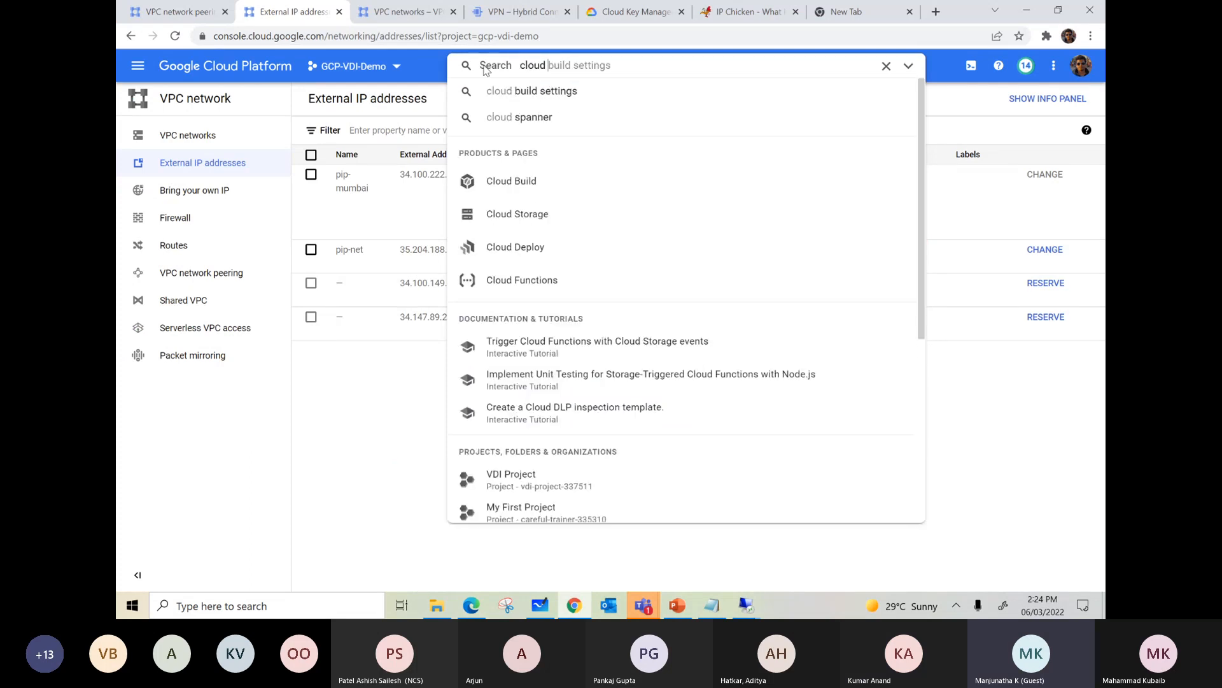
{"action": "type", "text": " mana"}
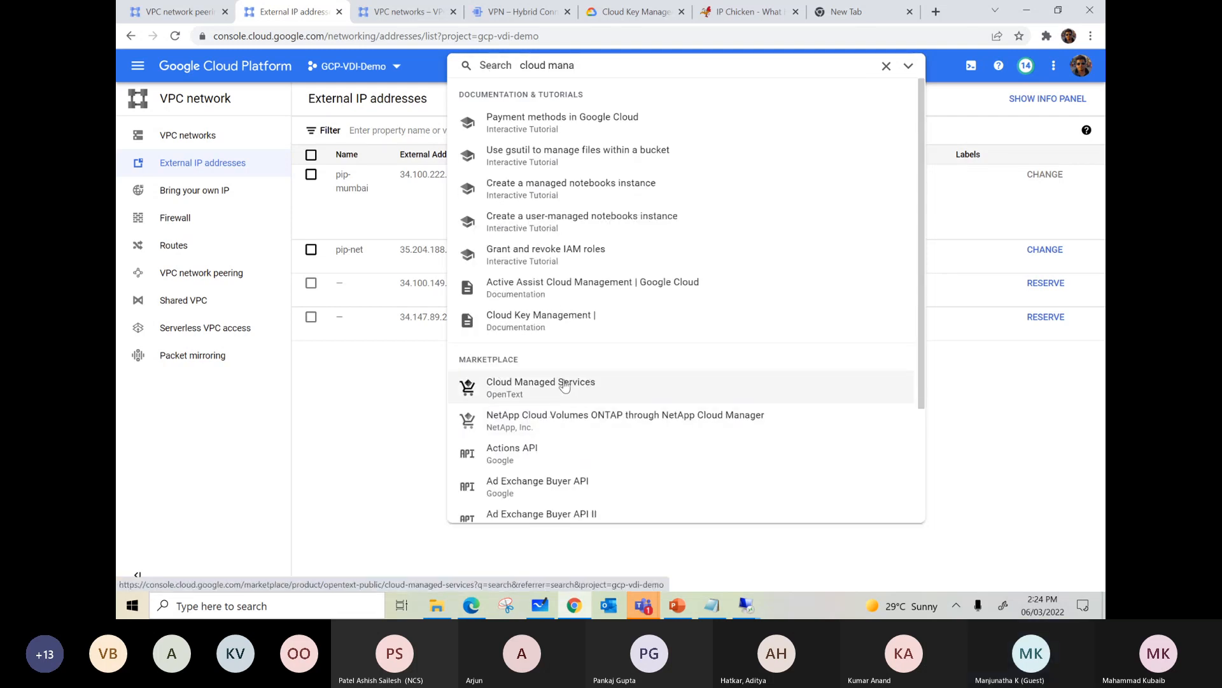
Step: Switch to the VDI Project console and try to search it for "cloud key"
{"action": "left_click", "coordinate": [193, 14]}
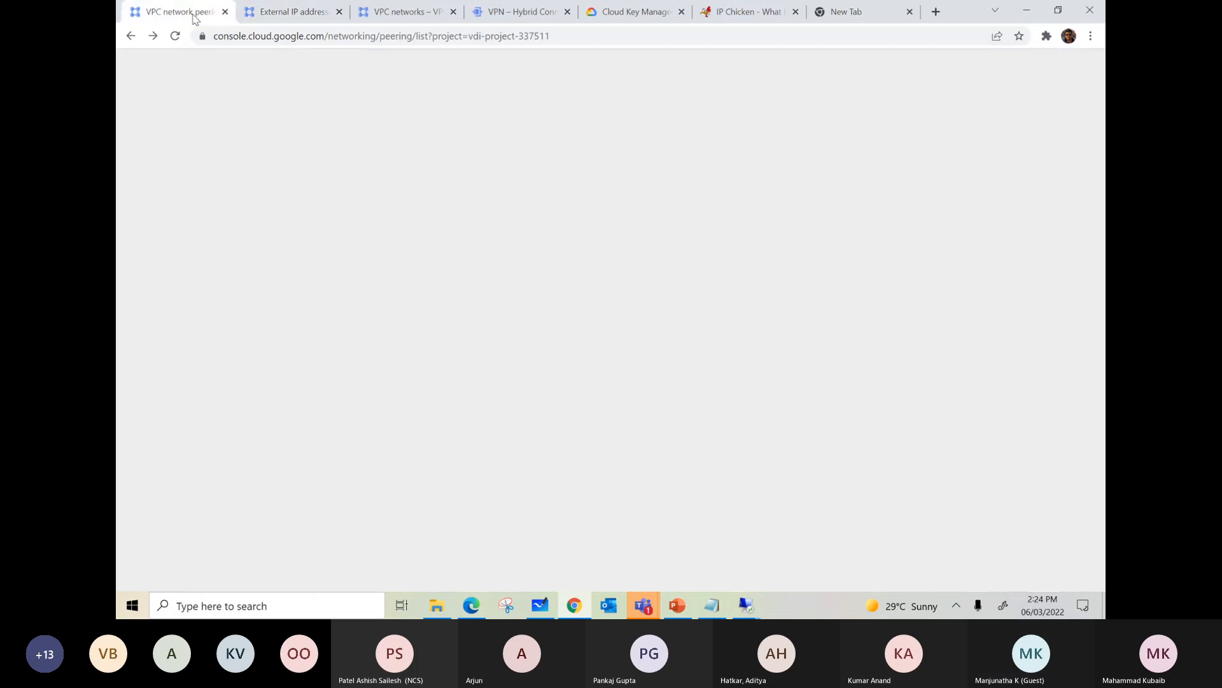
{"action": "left_click", "coordinate": [547, 63]}
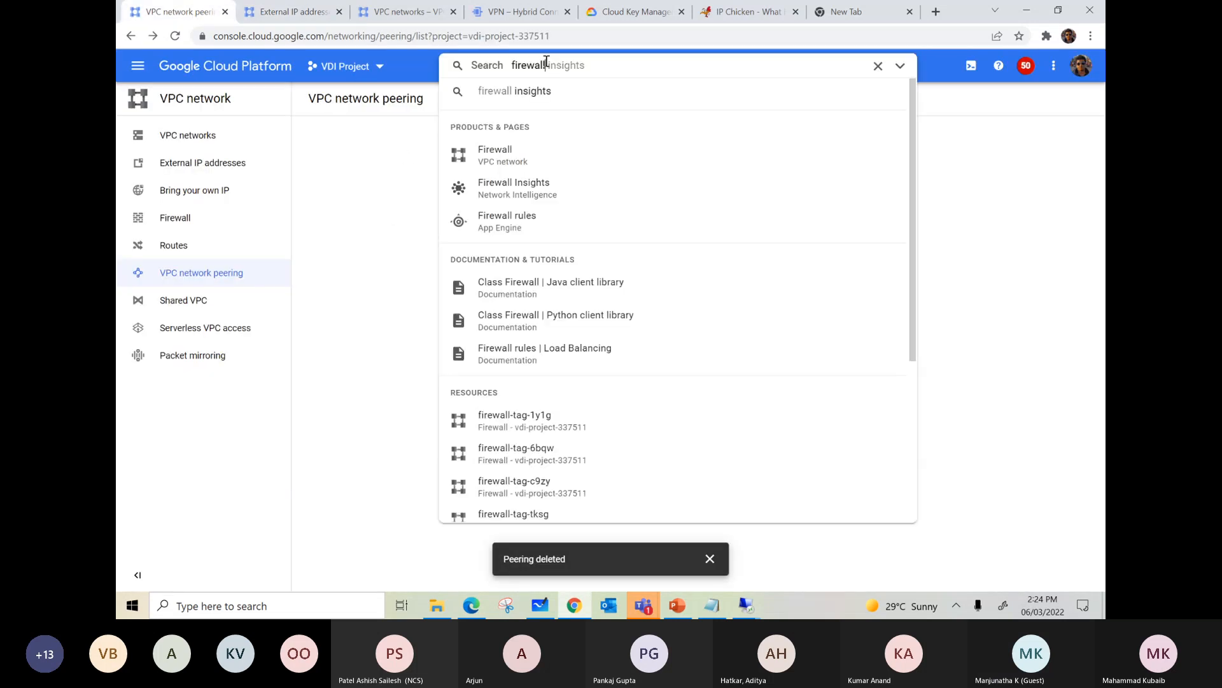
{"action": "type", "text": "cloud key"}
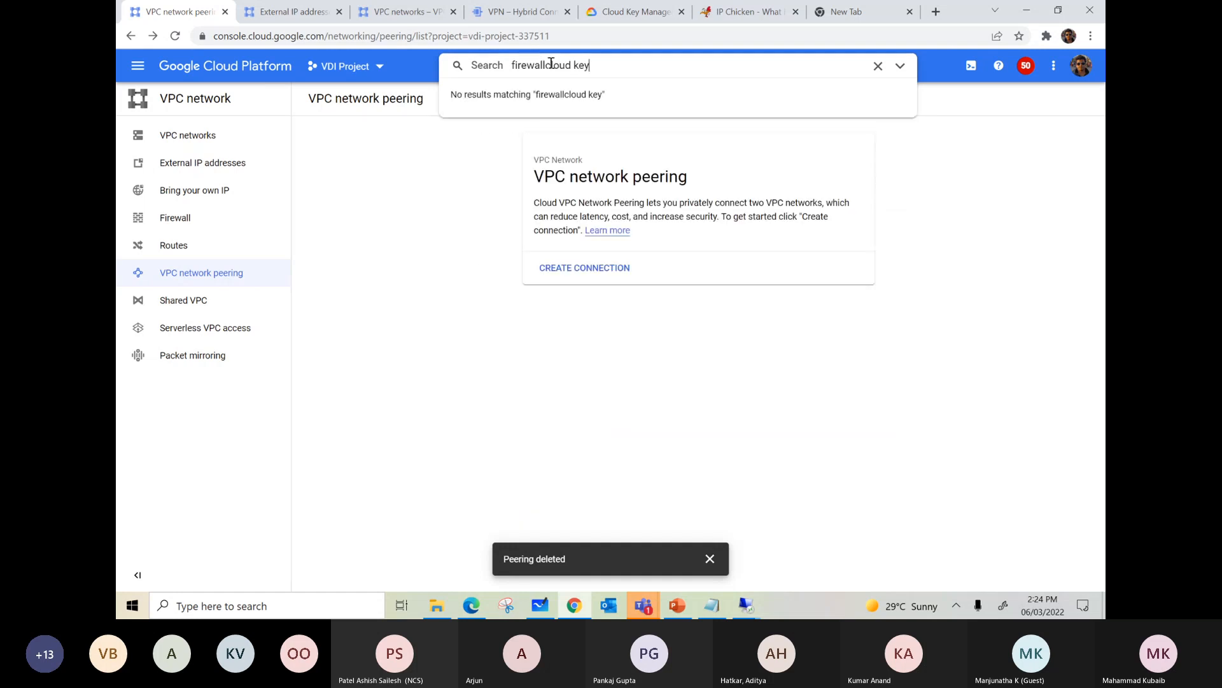
{"action": "left_click", "coordinate": [137, 66]}
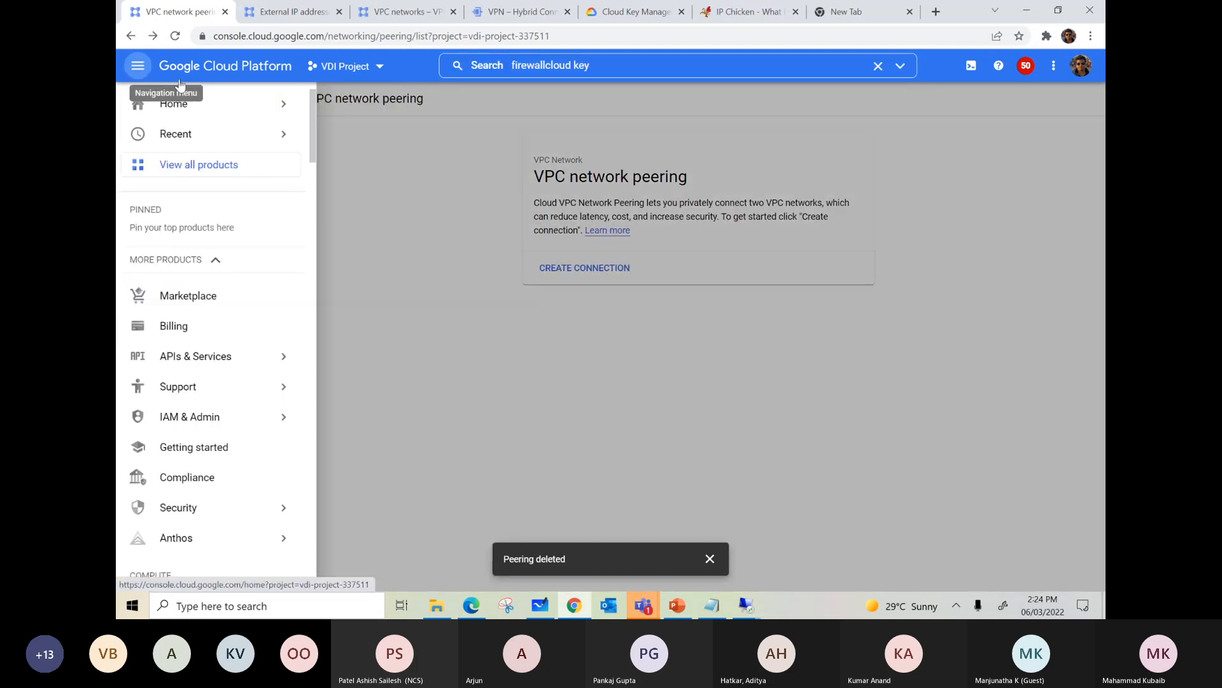
{"action": "mouse_move", "coordinate": [222, 375]}
{"action": "mouse_move", "coordinate": [220, 417]}
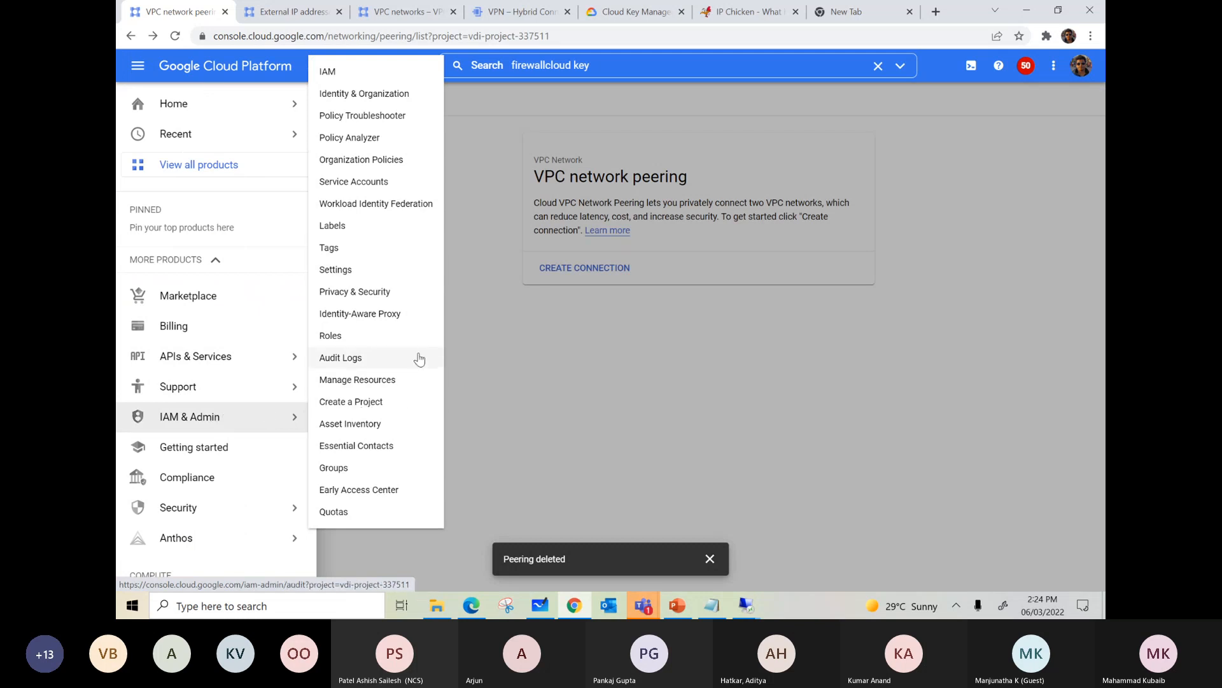
{"action": "left_click", "coordinate": [598, 67]}
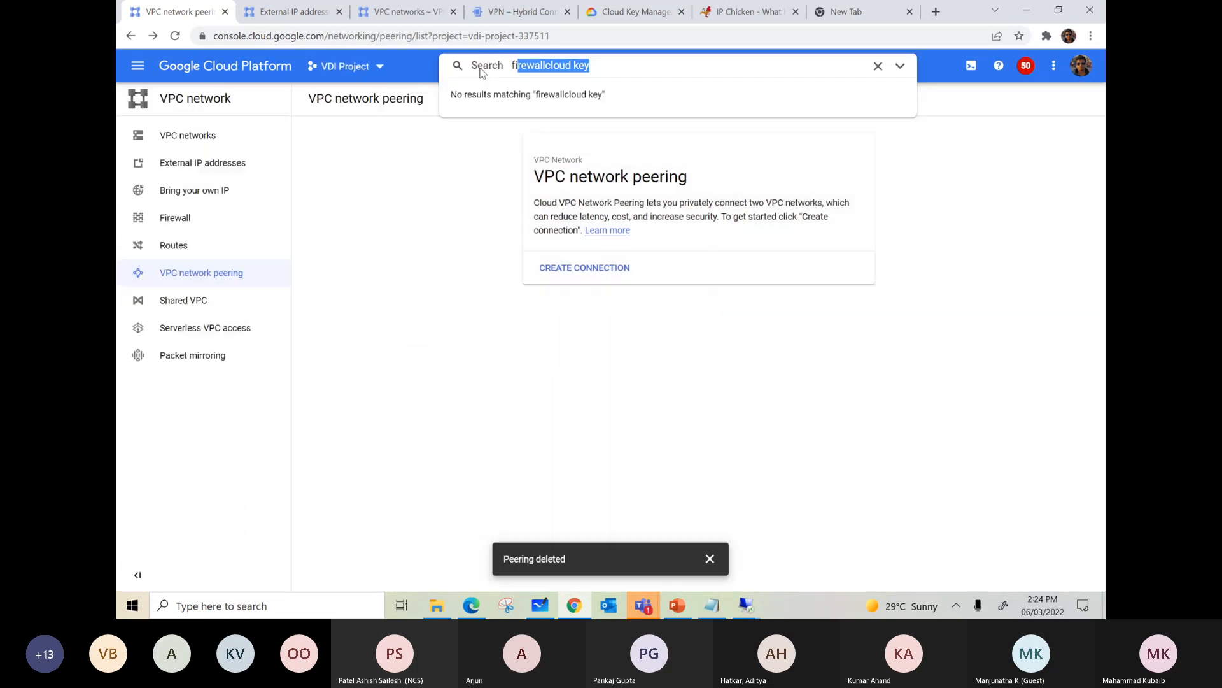
{"action": "left_click", "coordinate": [377, 68]}
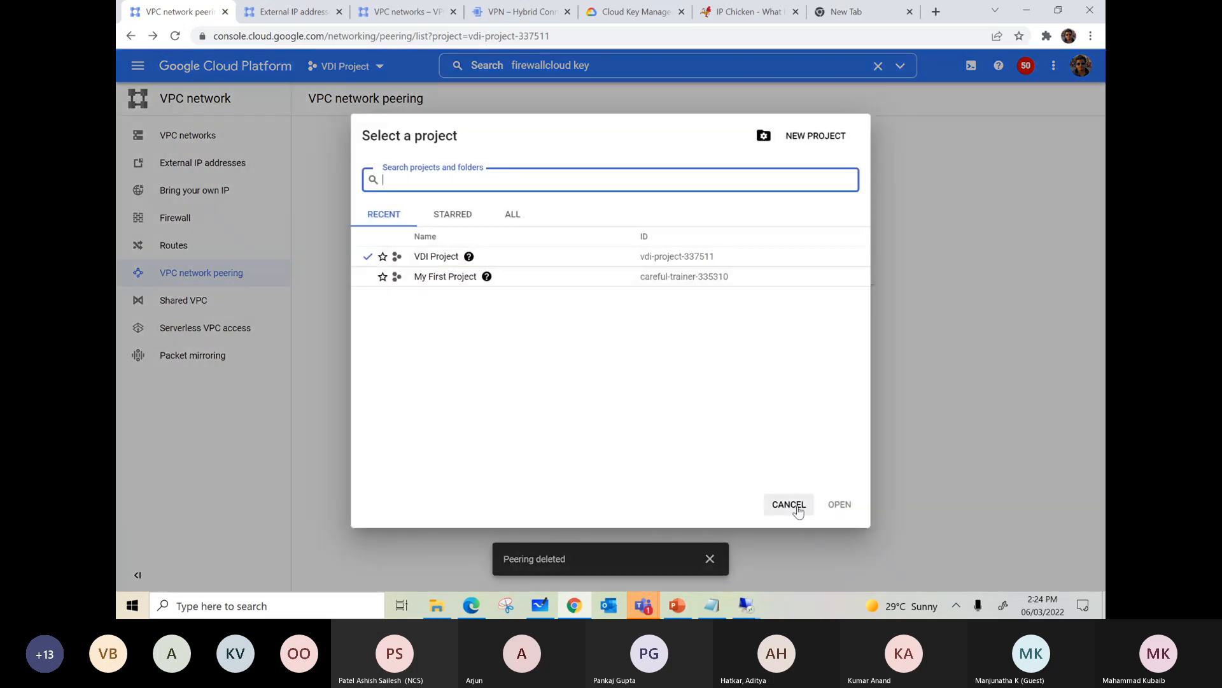
{"action": "left_click", "coordinate": [789, 503]}
Step: Search VDI Project for "compute" and open the Compute Engine VM instances page
{"action": "left_click", "coordinate": [586, 66]}
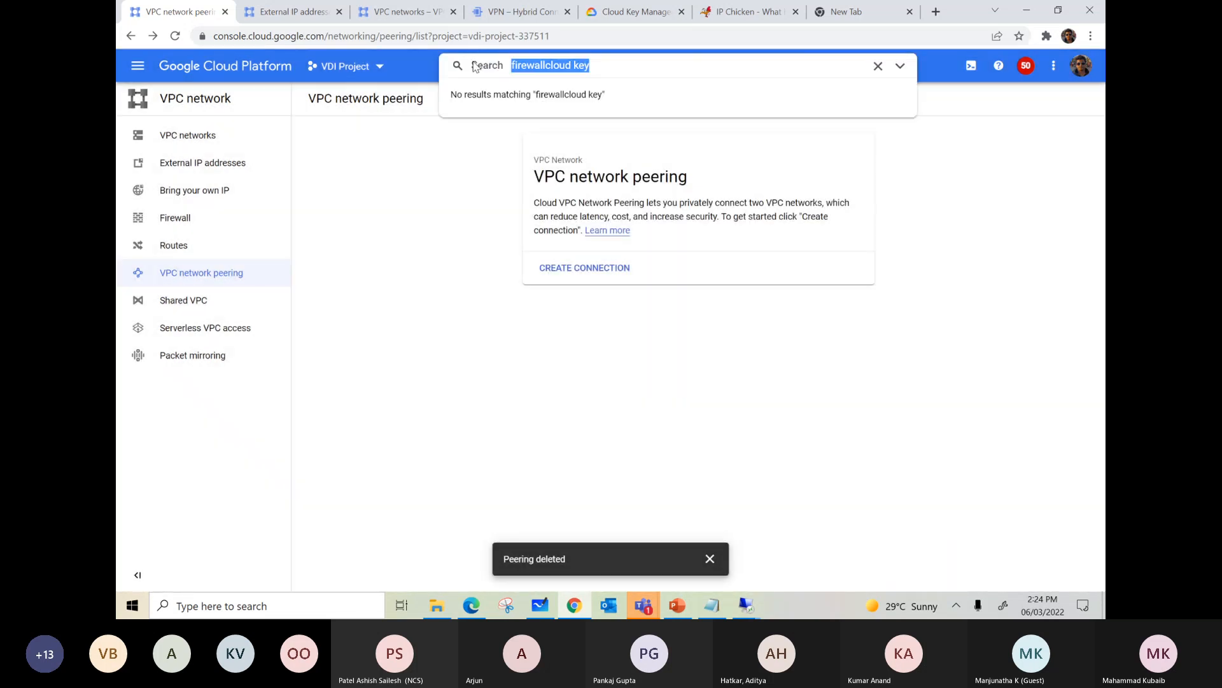
{"action": "type", "text": "compute"}
{"action": "left_click", "coordinate": [535, 157]}
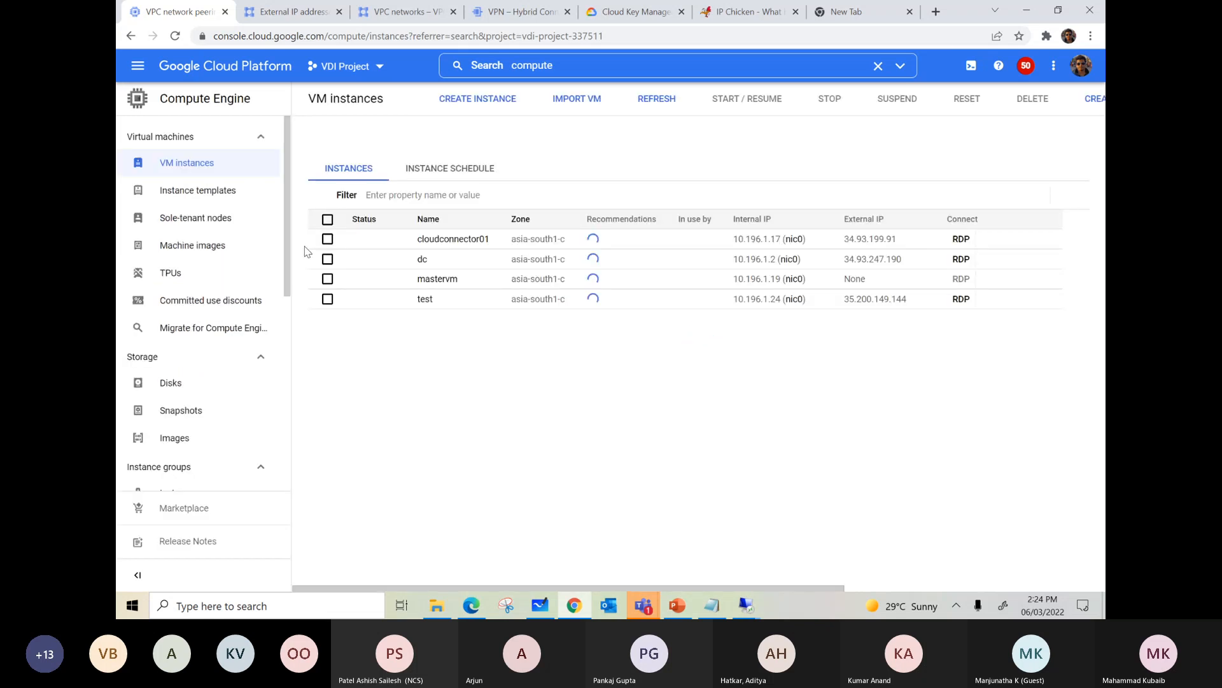
Step: Examine the test disk's properties and editable settings for encryption options, leaving the edit form without saving
{"action": "left_click", "coordinate": [229, 385]}
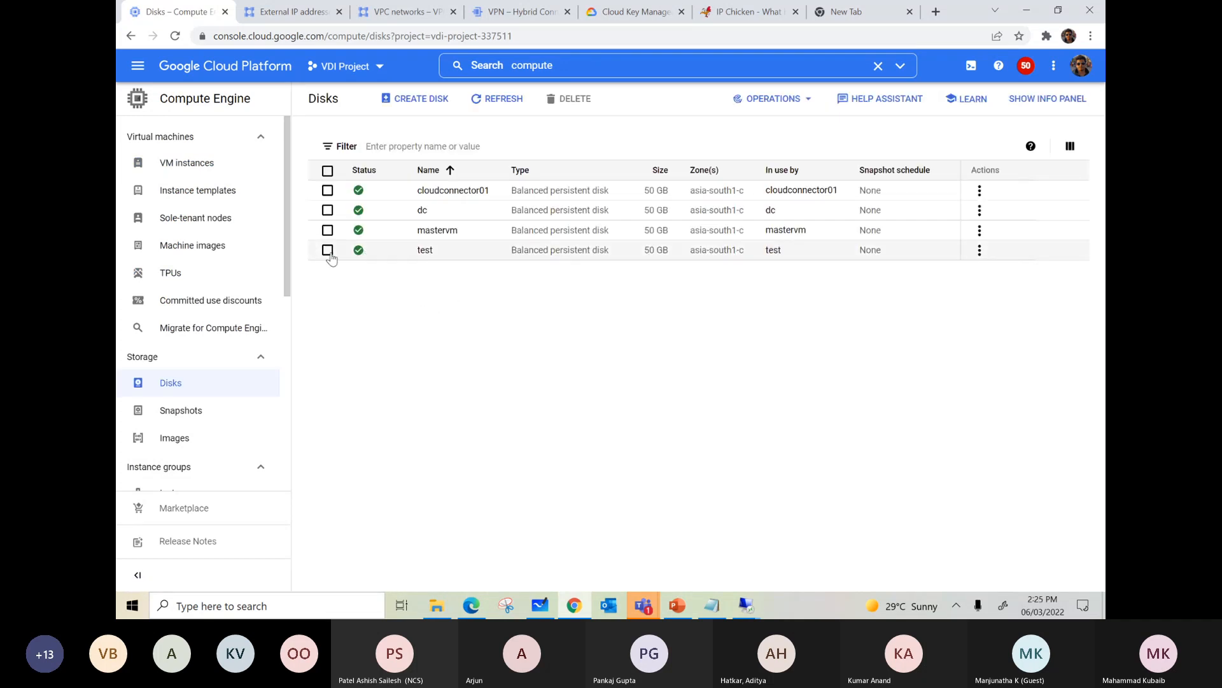
{"action": "left_click", "coordinate": [425, 251]}
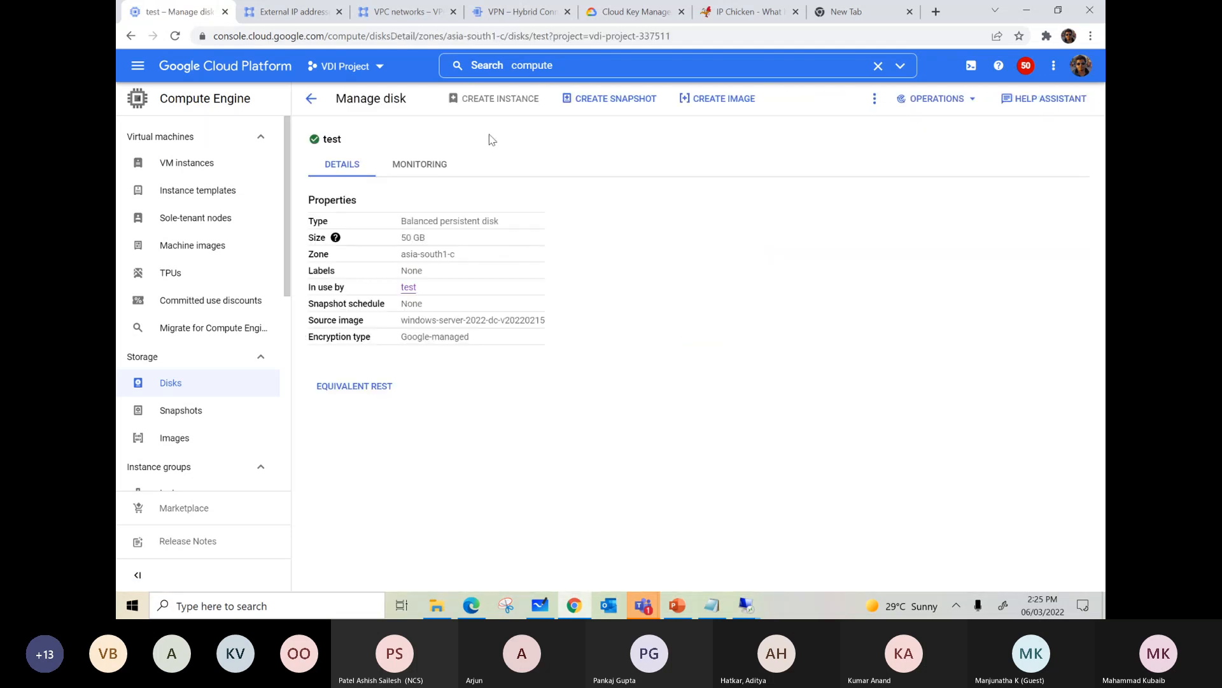
{"action": "left_click", "coordinate": [875, 98]}
{"action": "left_click", "coordinate": [900, 162]}
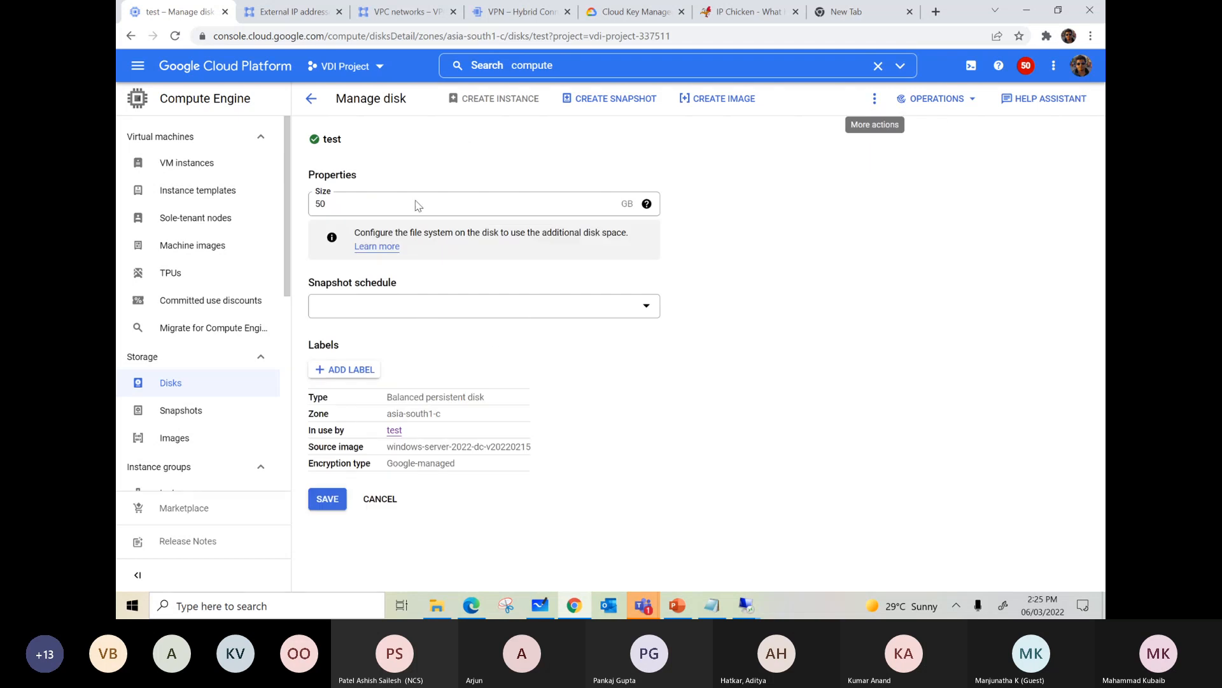
{"action": "left_click", "coordinate": [380, 500]}
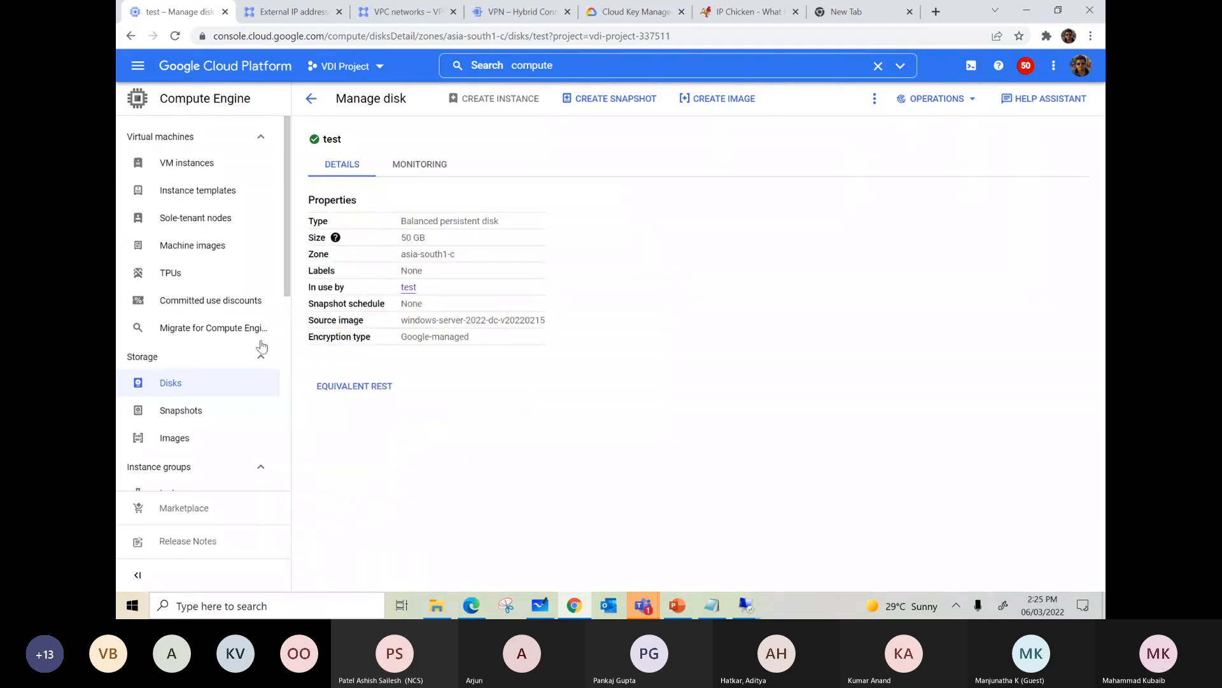
Step: Examine the mastervm disk's properties and its edit form for encryption options
{"action": "left_click", "coordinate": [205, 168]}
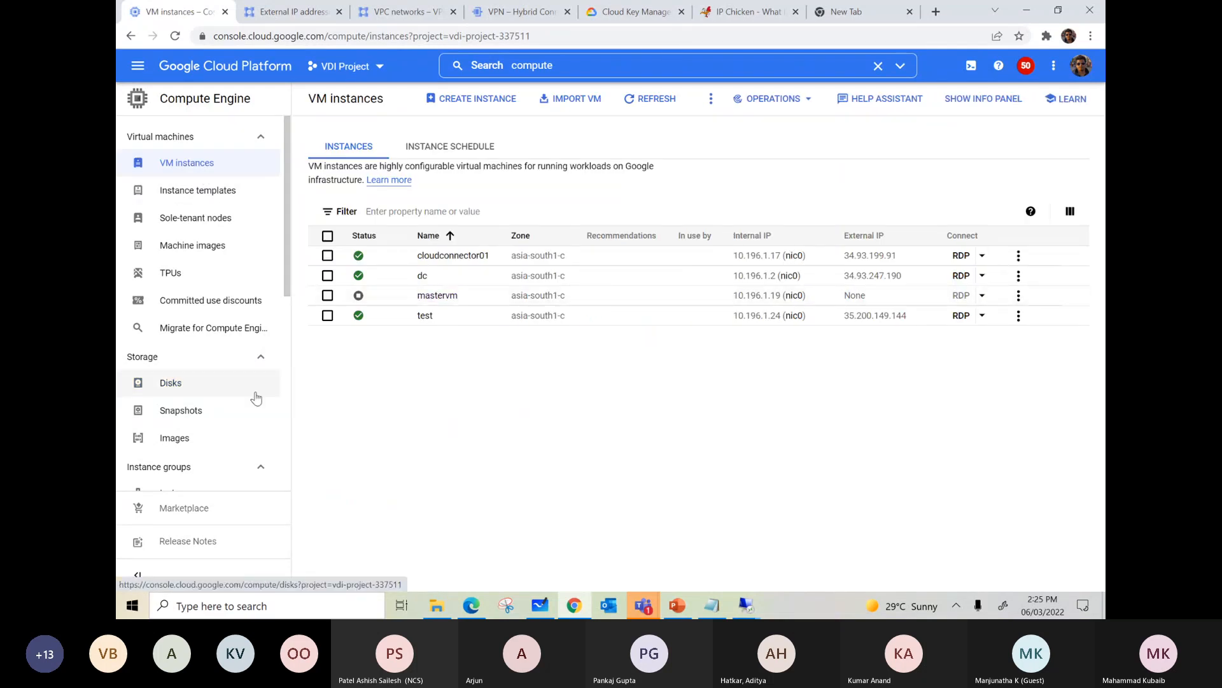
{"action": "left_click", "coordinate": [198, 384]}
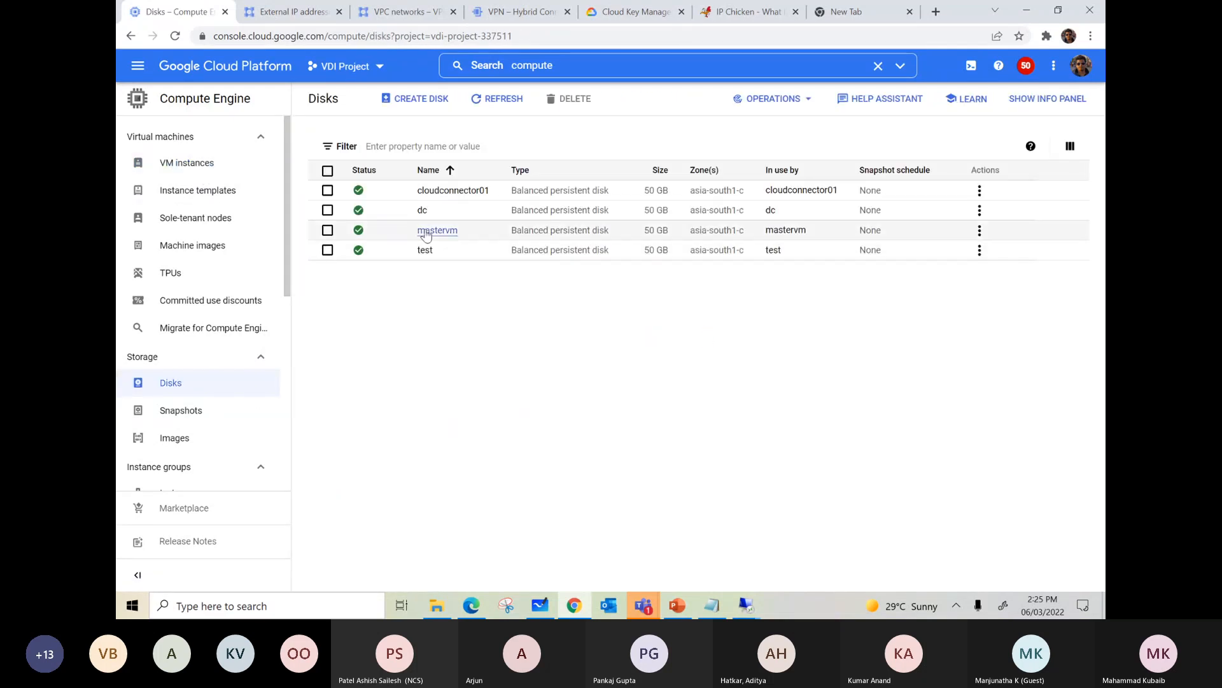
{"action": "left_click", "coordinate": [426, 231]}
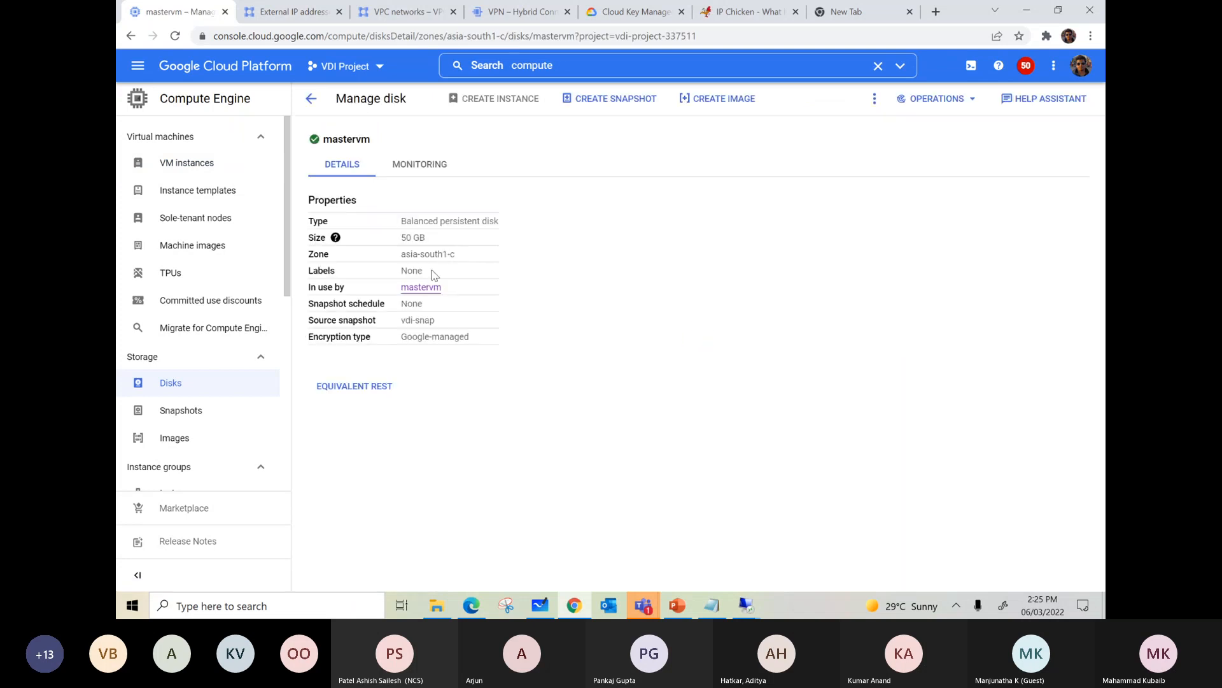
{"action": "left_click", "coordinate": [874, 98]}
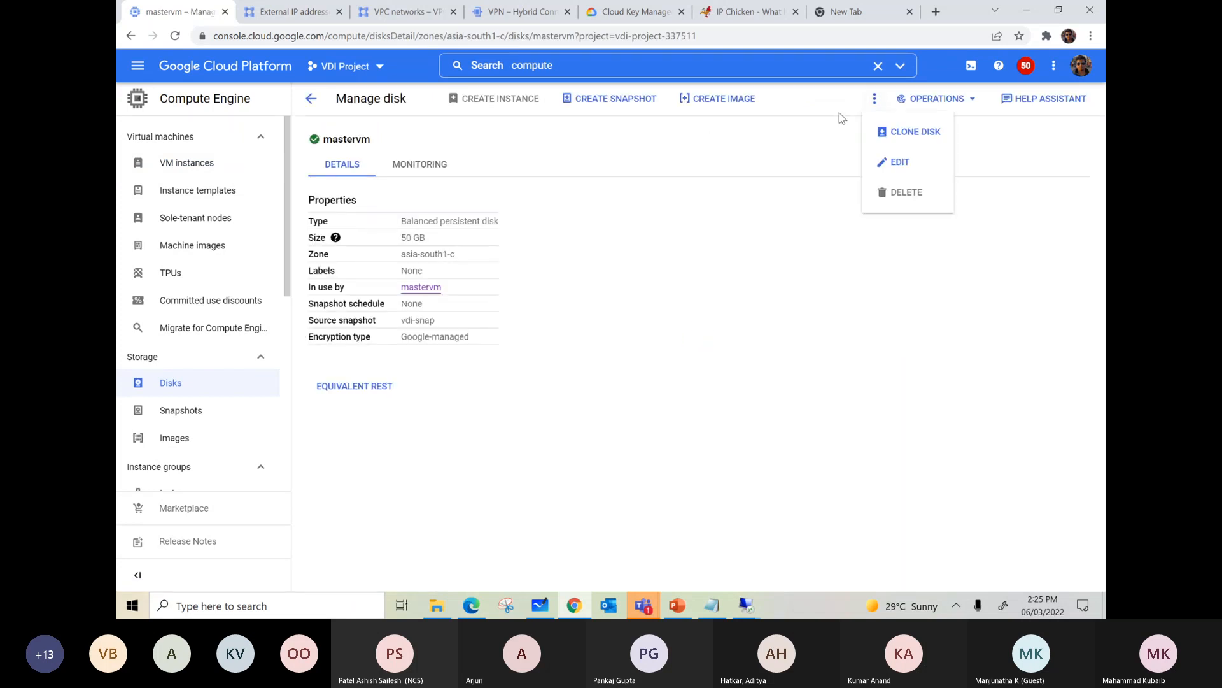
{"action": "left_click", "coordinate": [891, 164]}
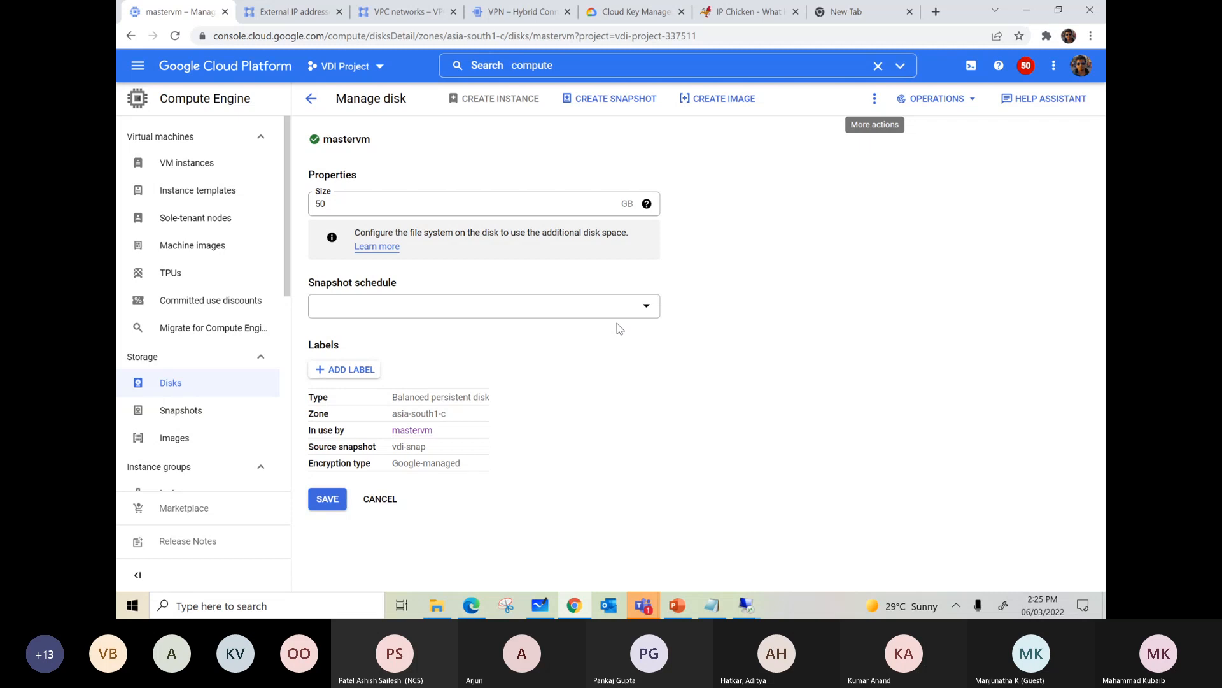
Step: Start creating a new VM instance and add a new disk under its additional disks
{"action": "left_click", "coordinate": [210, 172]}
{"action": "left_click", "coordinate": [472, 102]}
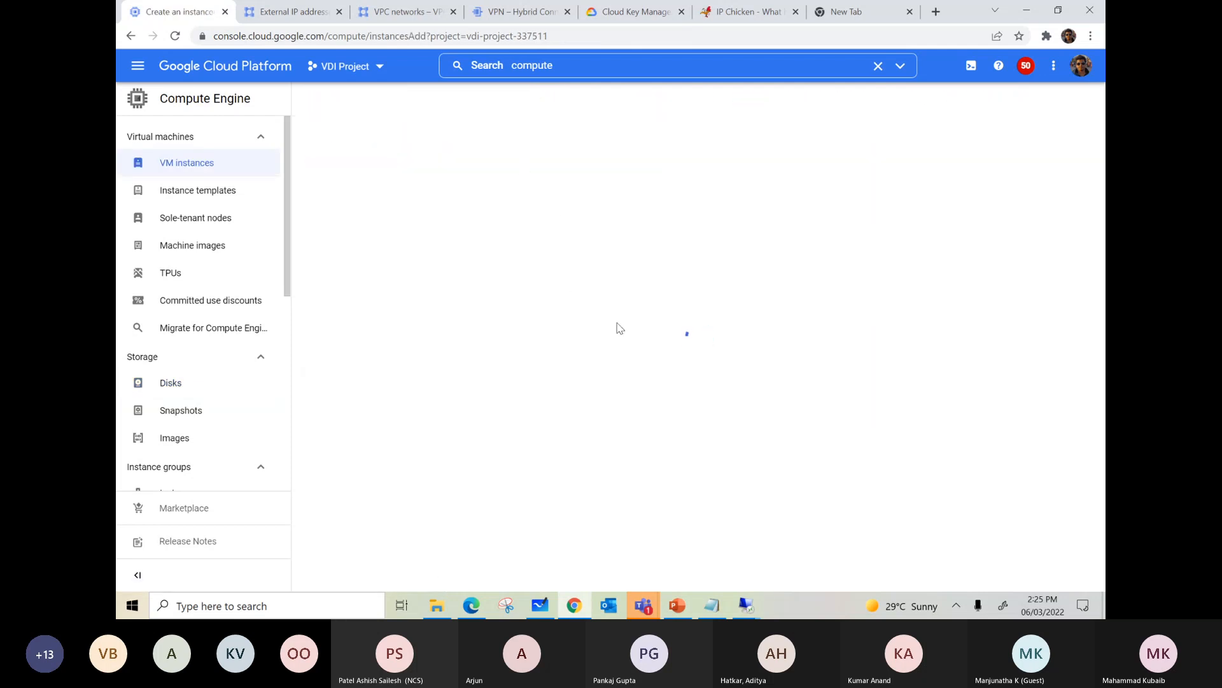
{"action": "scroll", "coordinate": [637, 323], "scroll_direction": "down", "scroll_amount": 10}
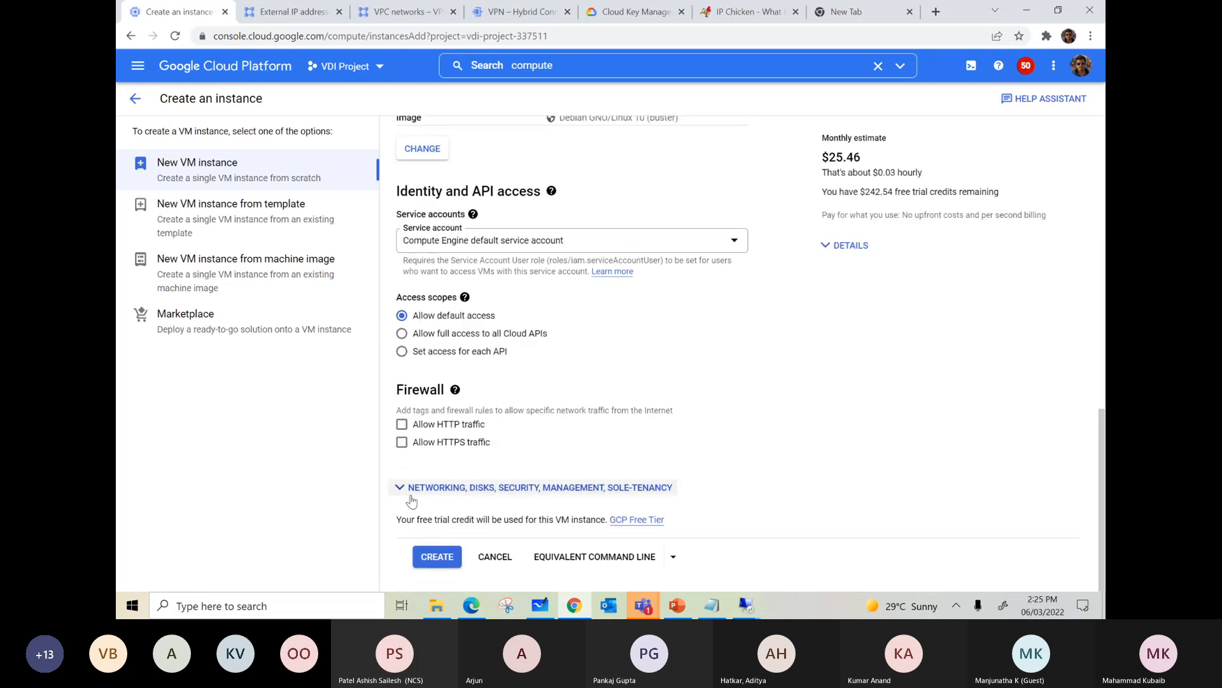
{"action": "left_click", "coordinate": [467, 506]}
{"action": "scroll", "coordinate": [673, 400], "scroll_direction": "down", "scroll_amount": 4}
{"action": "left_click", "coordinate": [741, 258]}
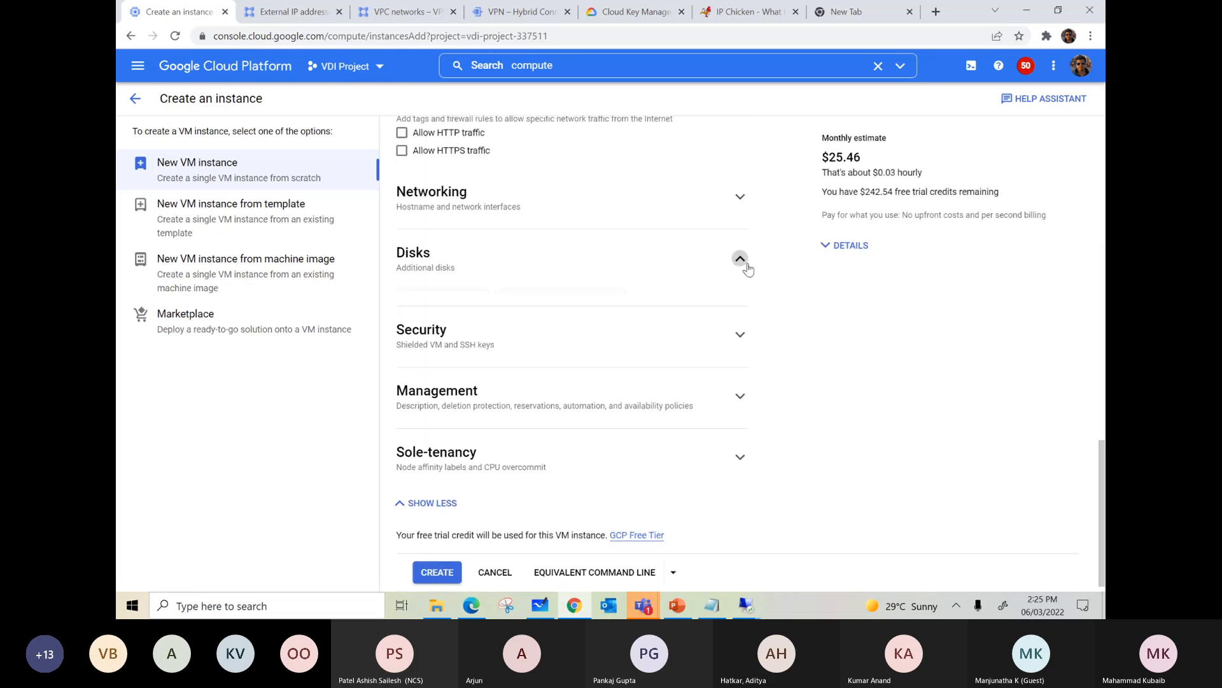
{"action": "left_click", "coordinate": [458, 305]}
Step: Set the new disk's encryption to Customer-managed encryption key (CMEK) and open the list of available keys
{"action": "scroll", "coordinate": [864, 341], "scroll_direction": "down", "scroll_amount": 8}
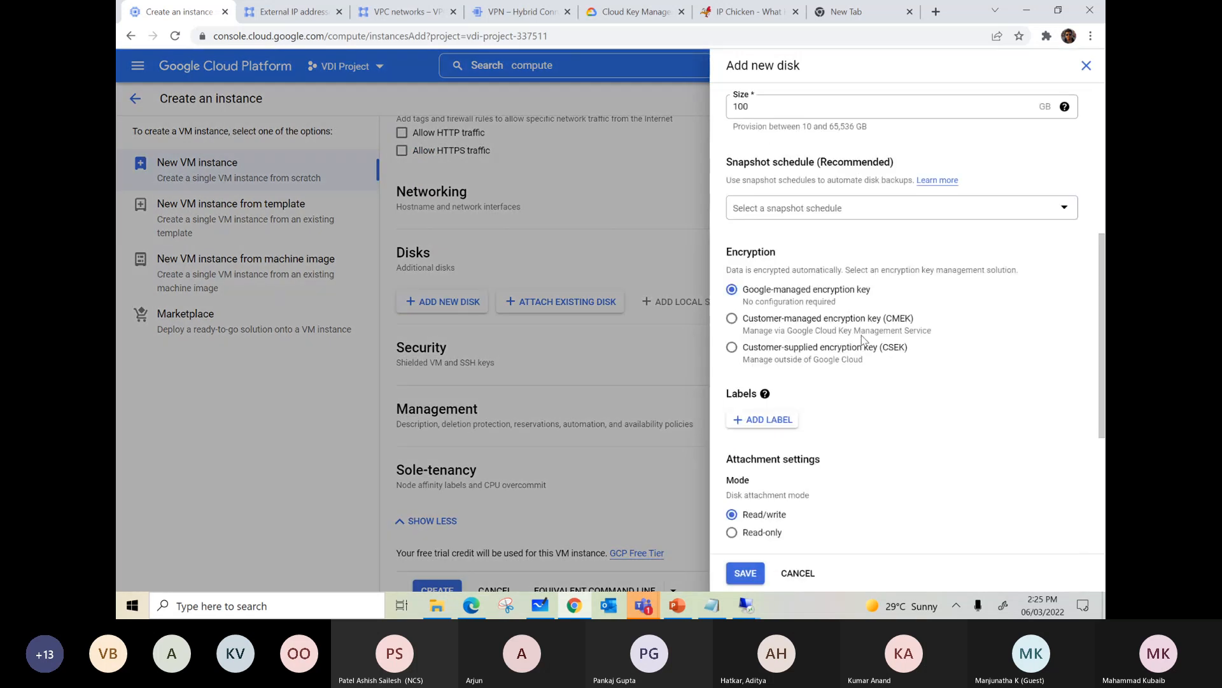
{"action": "scroll", "coordinate": [786, 254], "scroll_direction": "up", "scroll_amount": 3}
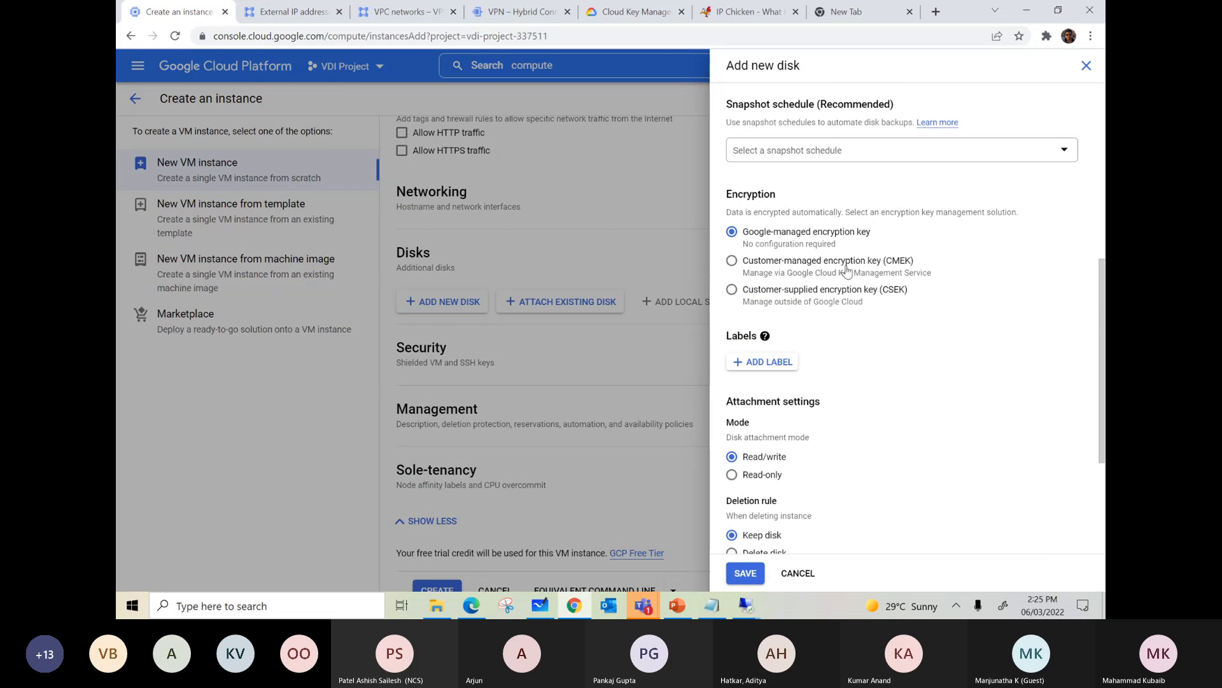
{"action": "left_click", "coordinate": [732, 260]}
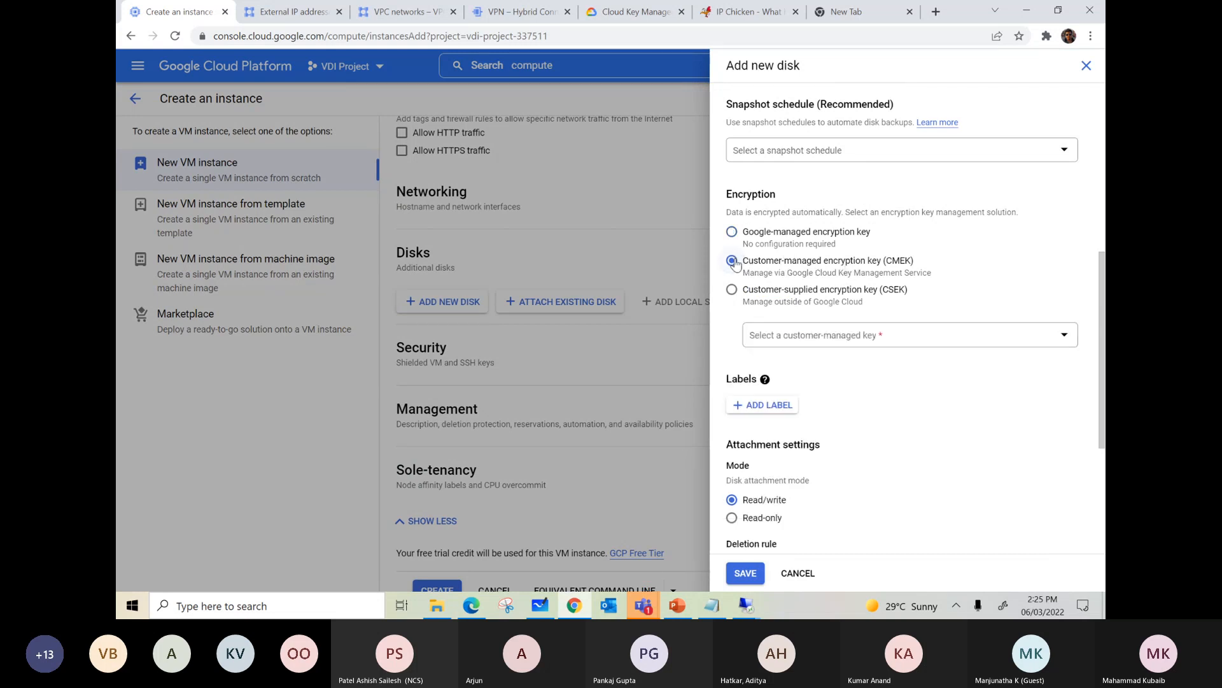
{"action": "left_click", "coordinate": [809, 335]}
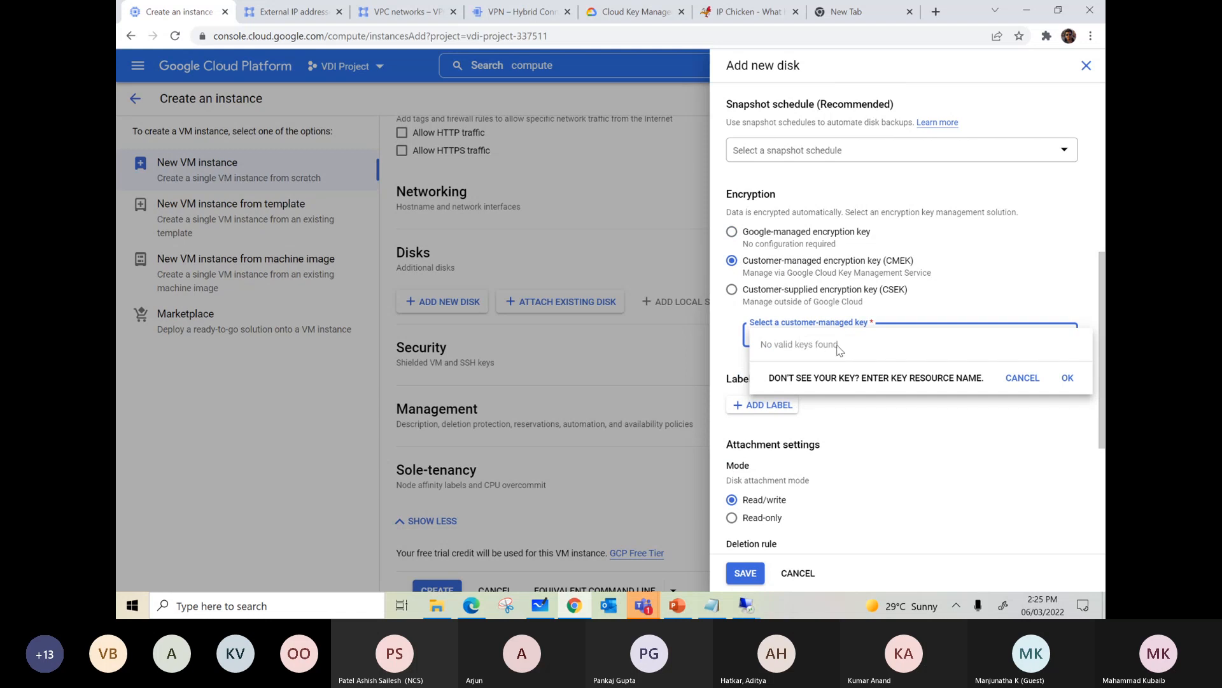
Step: Check the key resource name format for specifying a customer-managed key, without entering a name
{"action": "left_click", "coordinate": [899, 380]}
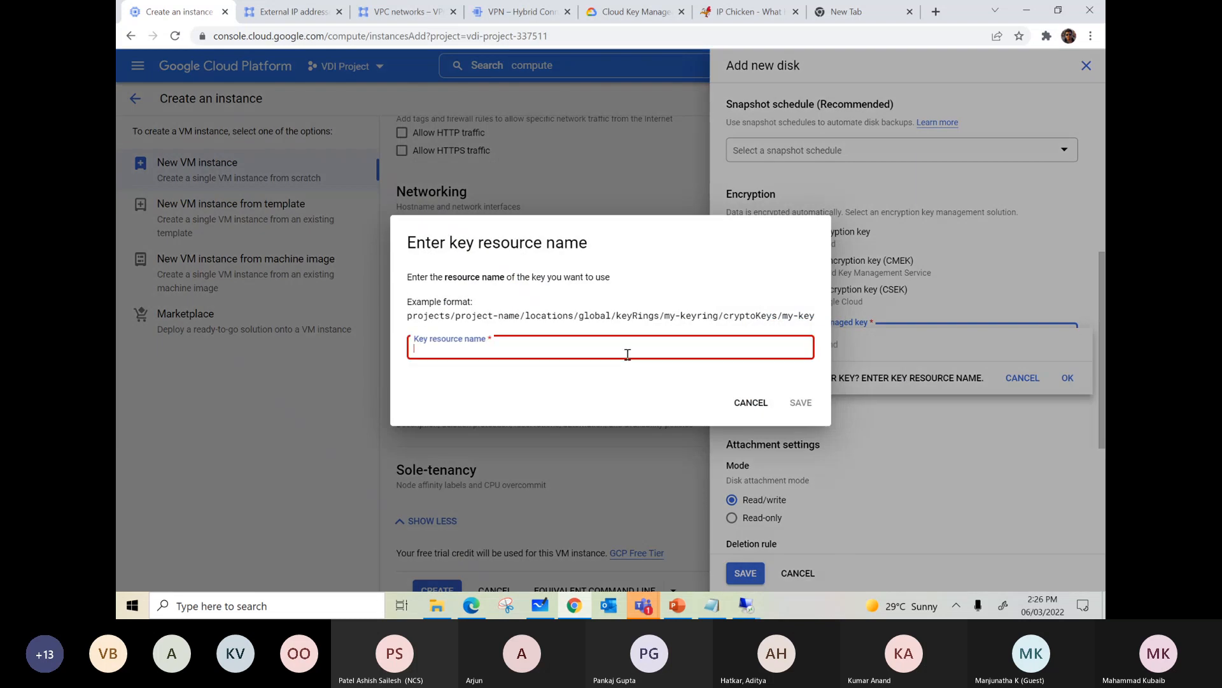
{"action": "left_click", "coordinate": [742, 403]}
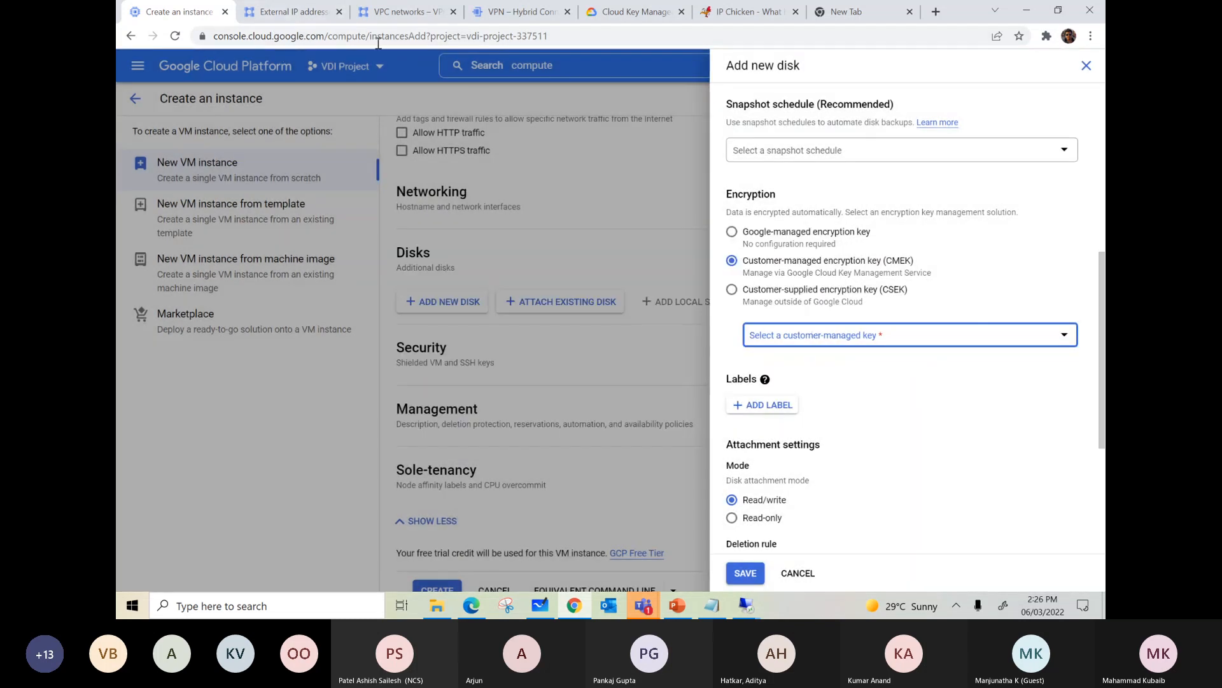
Step: Pin the browser tab with the instance creation form and duplicate it
{"action": "left_click", "coordinate": [310, 23]}
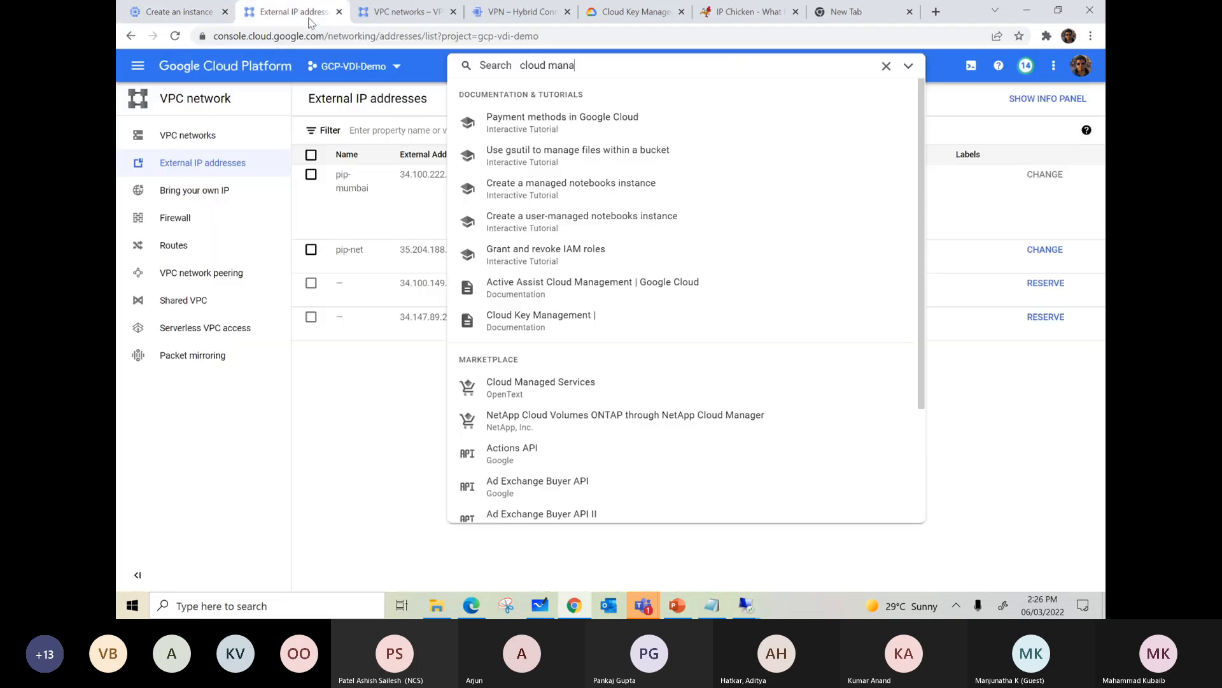
{"action": "left_click", "coordinate": [169, 24]}
{"action": "right_click", "coordinate": [168, 24]}
{"action": "left_click", "coordinate": [201, 128]}
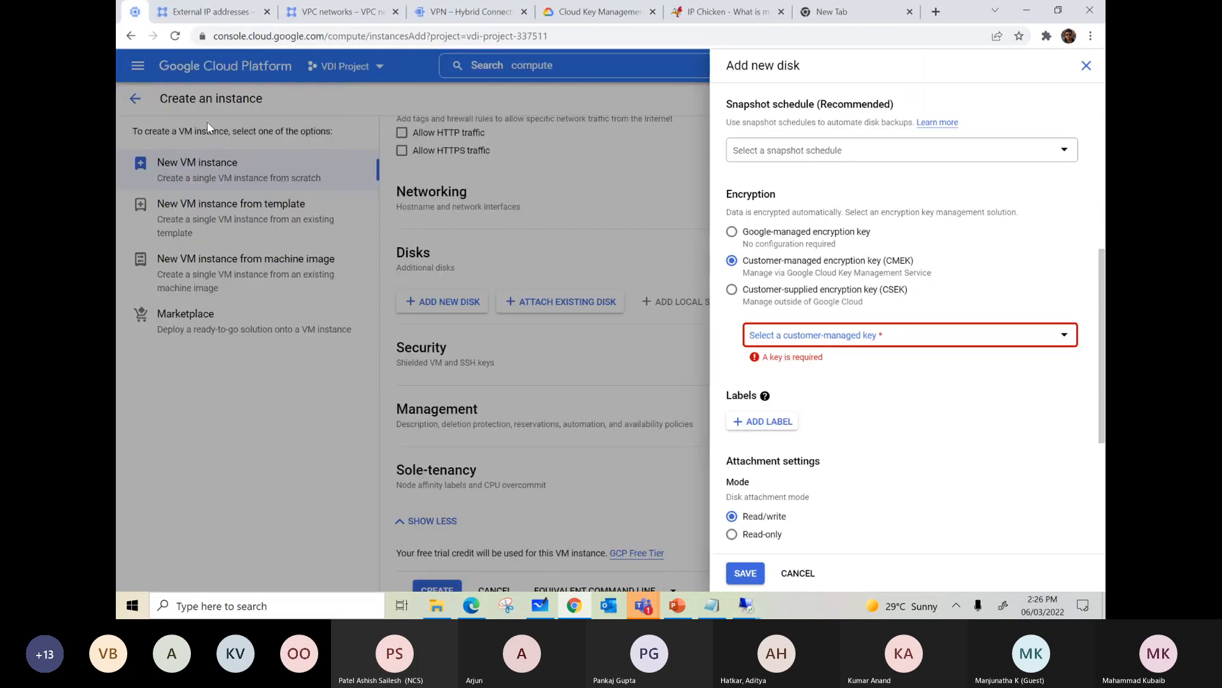
{"action": "right_click", "coordinate": [135, 14]}
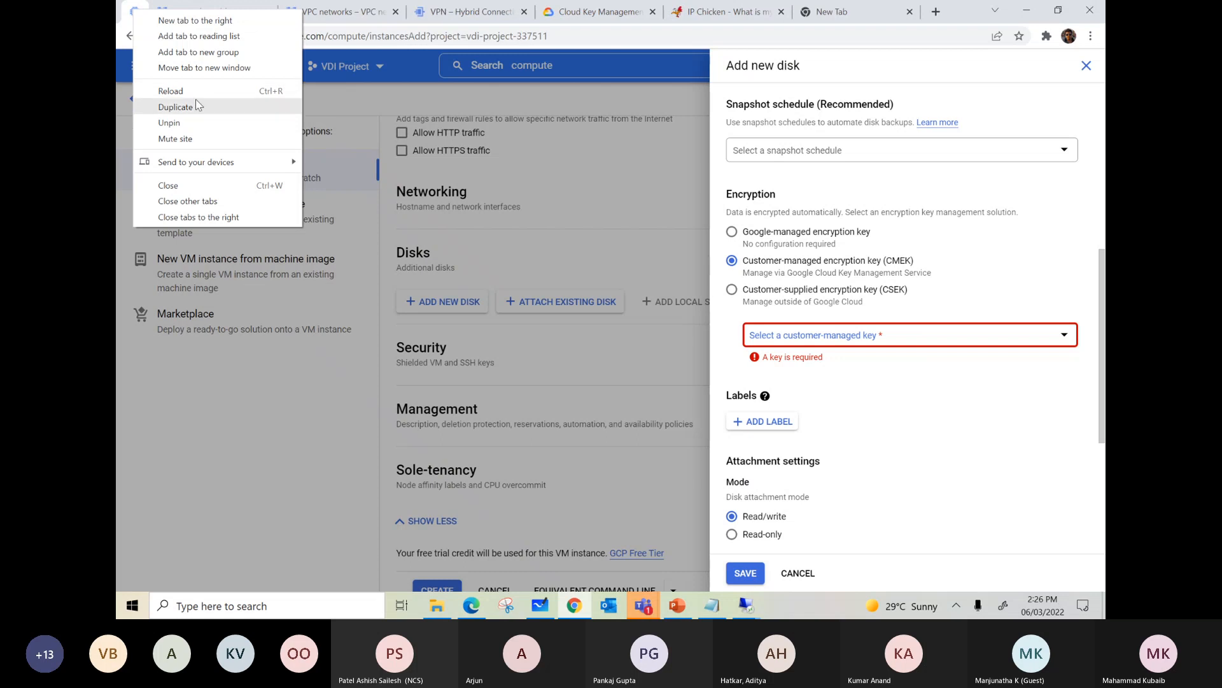
{"action": "left_click", "coordinate": [147, 105]}
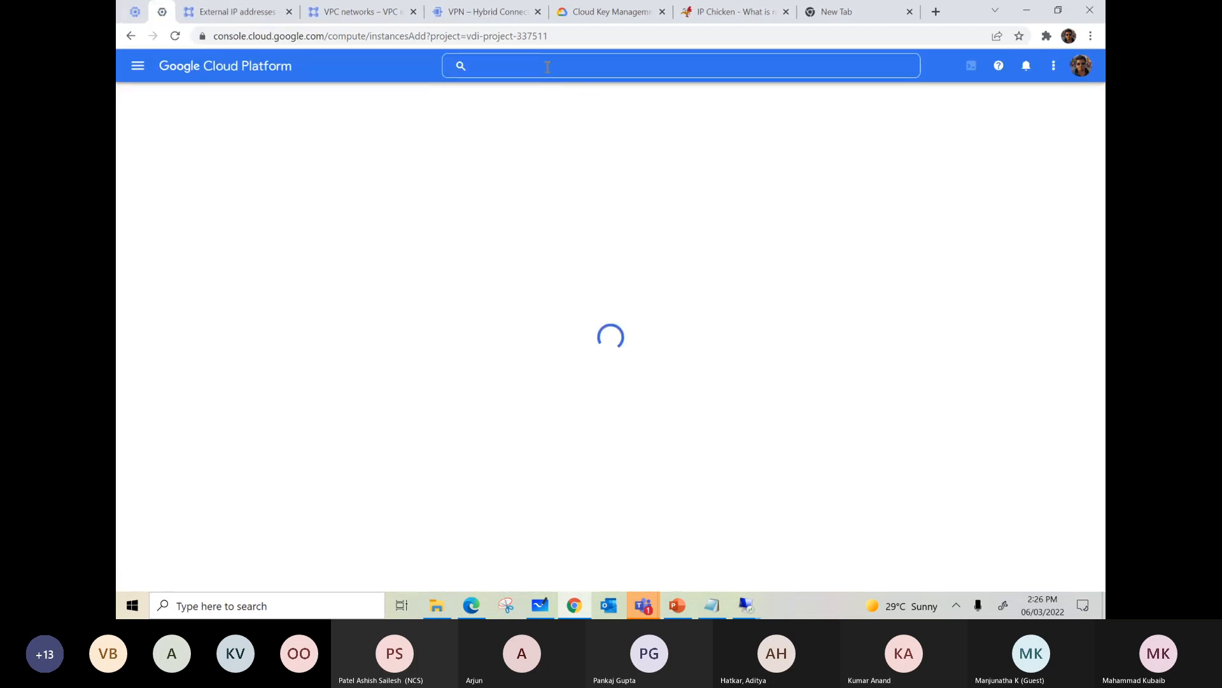
Step: Search the console for "key" and open the Key Management page of the Security section
{"action": "left_click", "coordinate": [551, 63]}
{"action": "type", "text": "key"}
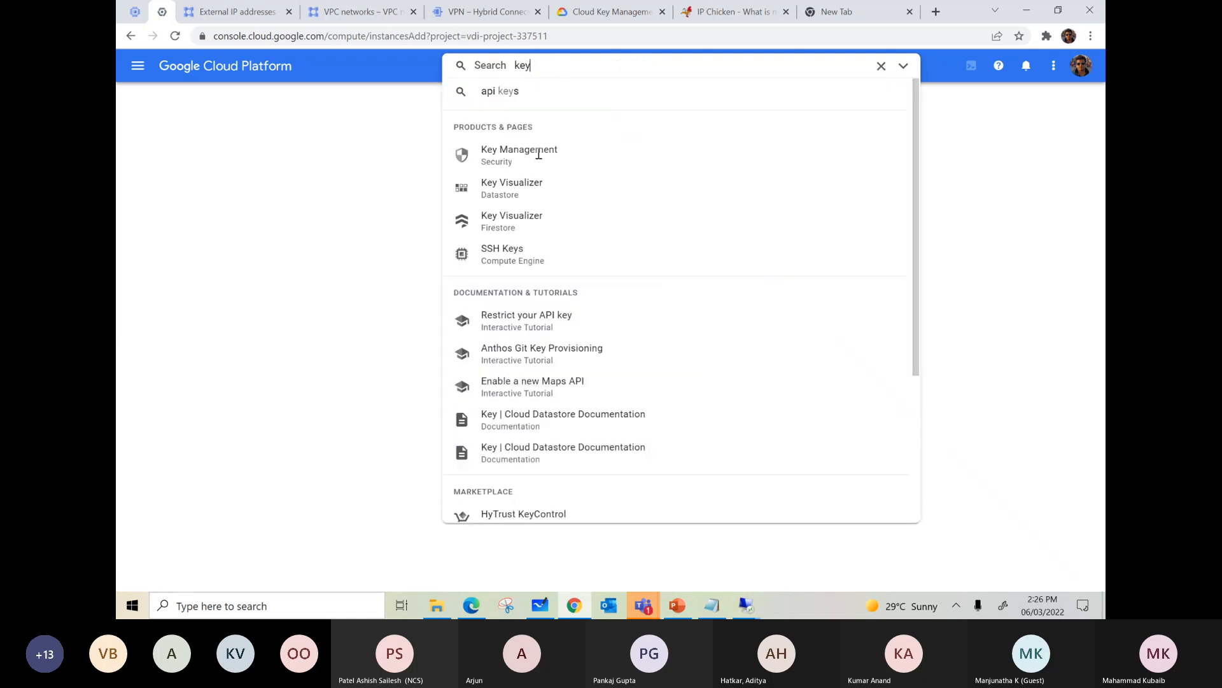
{"action": "left_click", "coordinate": [538, 153]}
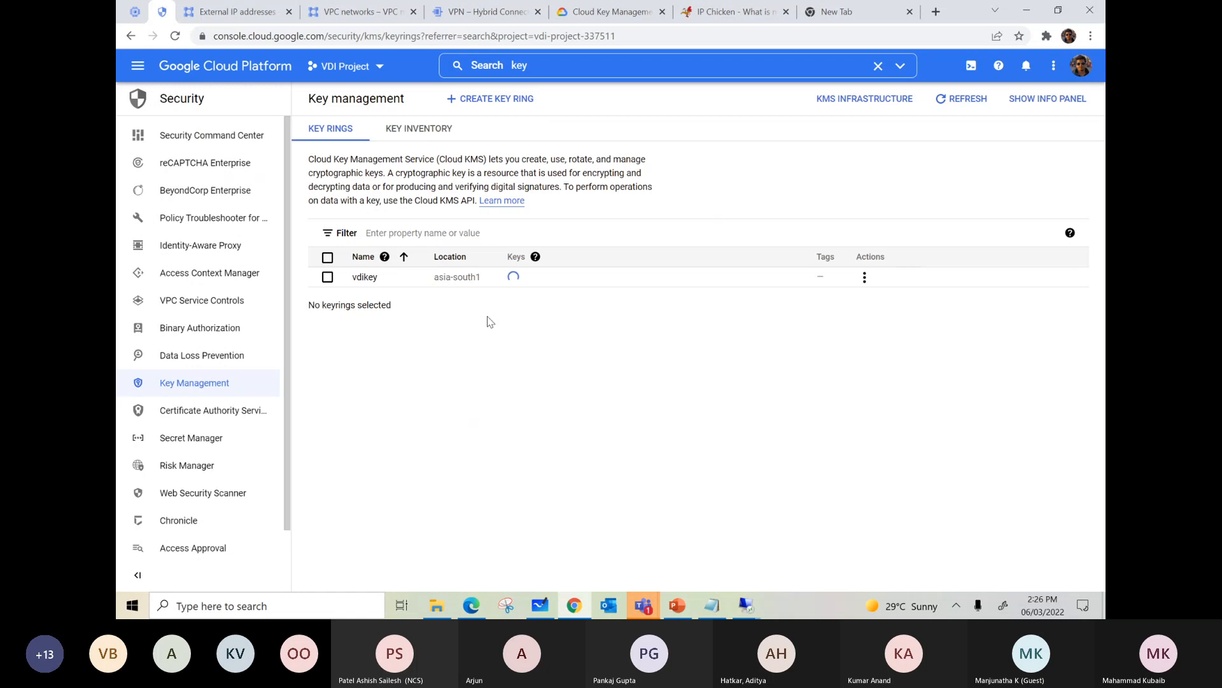
Step: Start a new key ring named test-vdi with its location type set to Region
{"action": "left_click", "coordinate": [471, 98]}
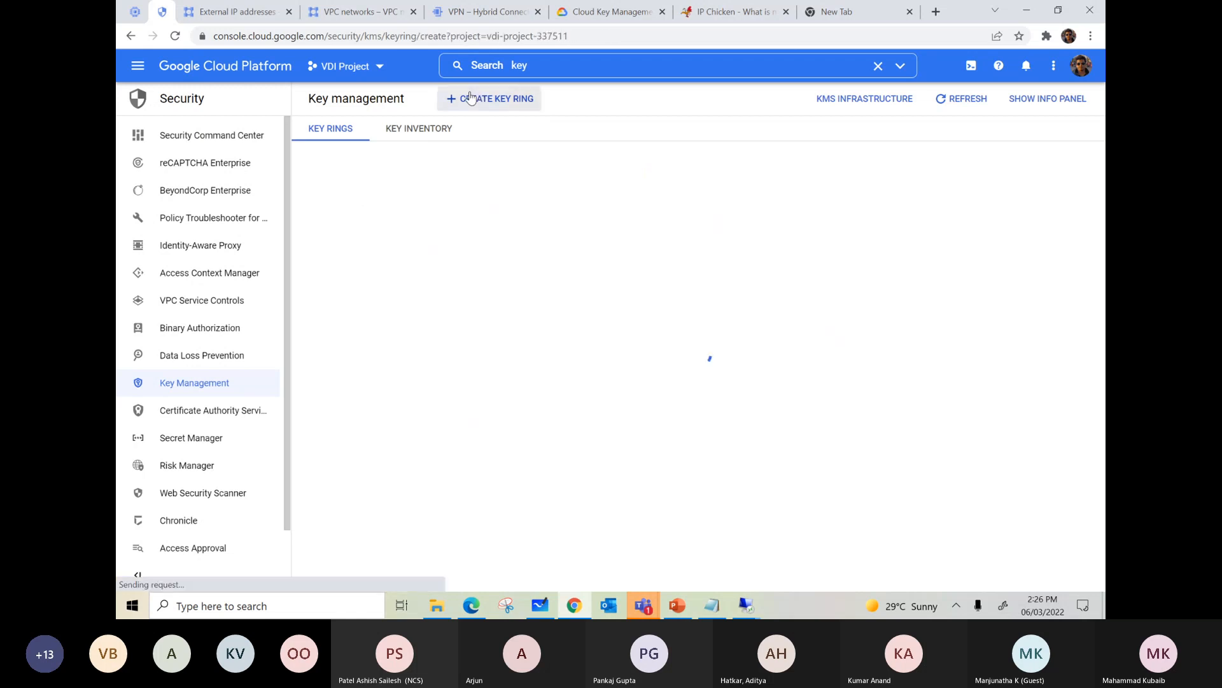
{"action": "left_click", "coordinate": [356, 237]}
{"action": "type", "text": "test-vdi"}
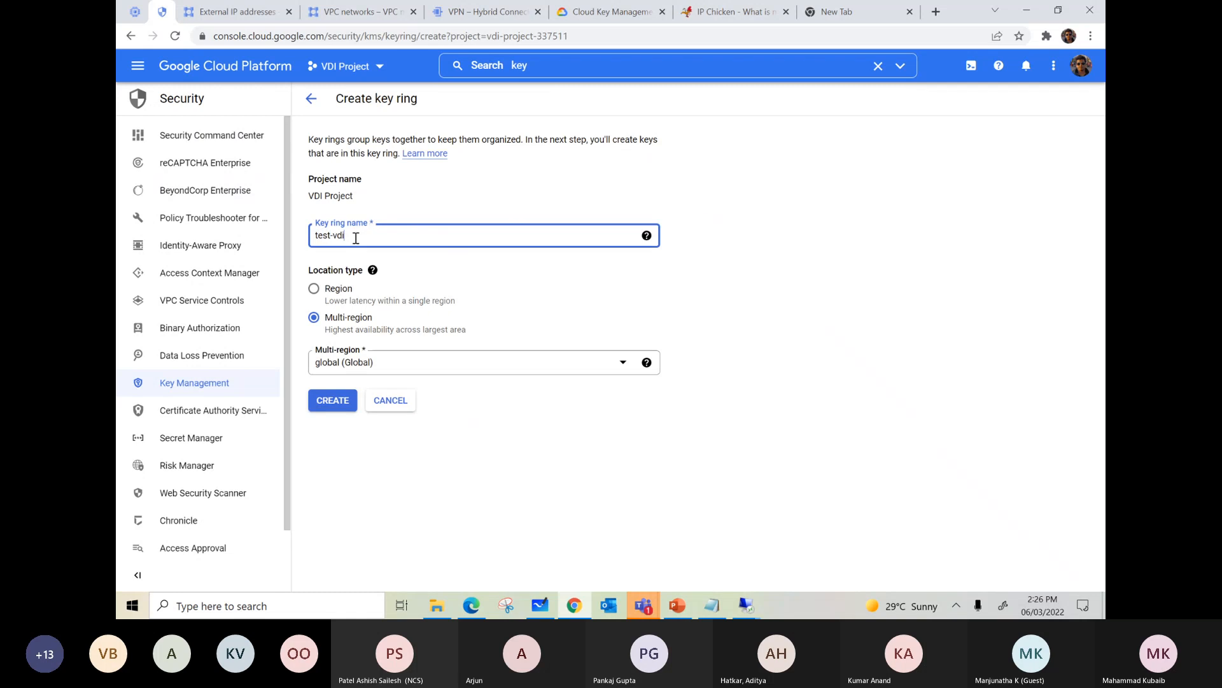
{"action": "left_click", "coordinate": [364, 298]}
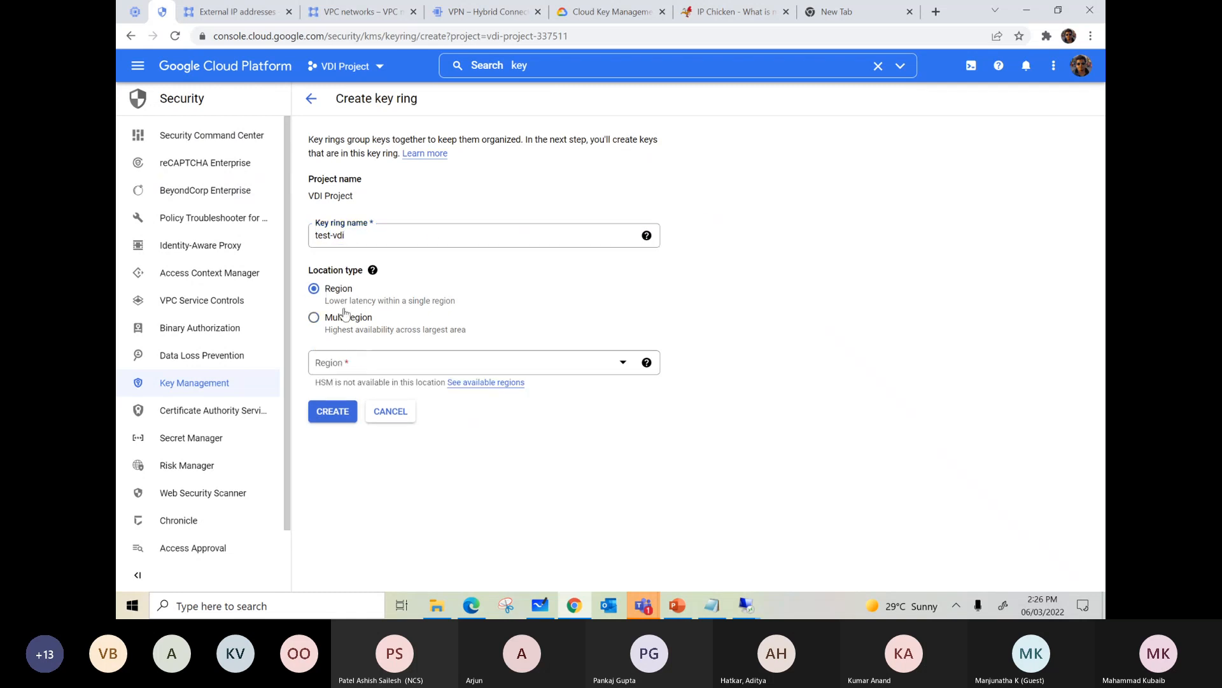
Step: Set the key ring's region to asia-south1 (Mumbai) and create the key ring
{"action": "left_click", "coordinate": [344, 364]}
{"action": "scroll", "coordinate": [371, 292], "scroll_direction": "down", "scroll_amount": 5}
{"action": "left_click", "coordinate": [433, 276]}
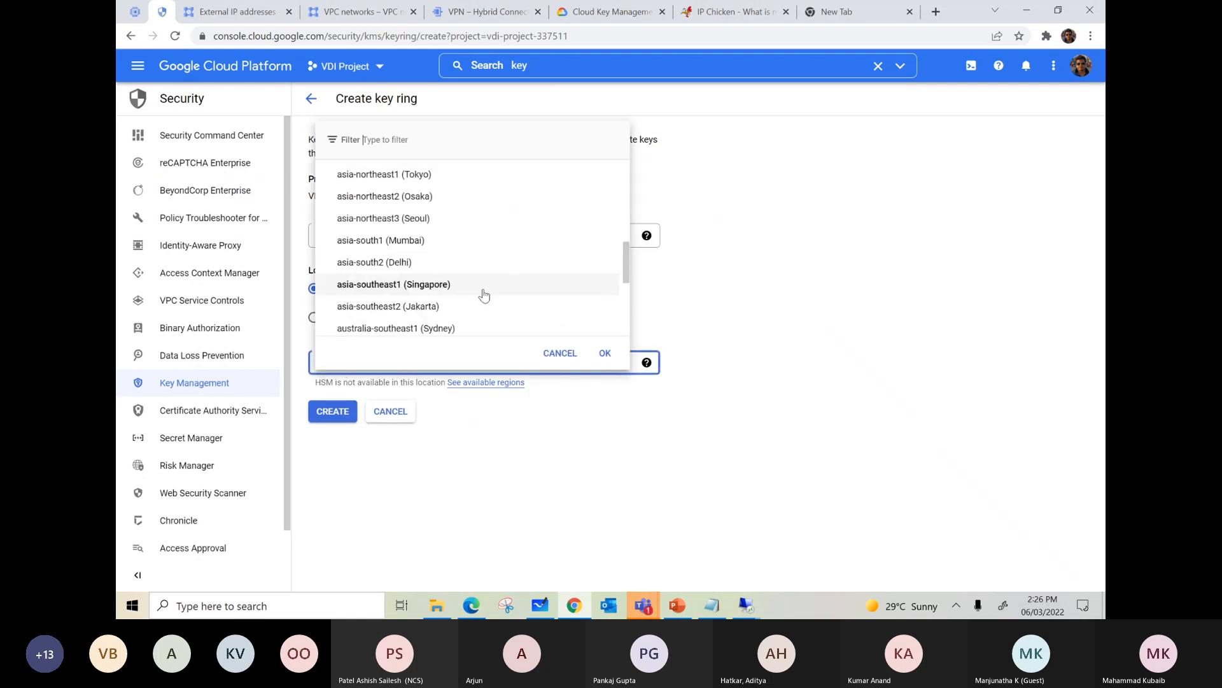
{"action": "scroll", "coordinate": [459, 300], "scroll_direction": "down", "scroll_amount": 1}
{"action": "key", "text": "Down"}
{"action": "key", "text": "Down"}
{"action": "key", "text": "Down"}
{"action": "key", "text": "Down"}
{"action": "key", "text": "Down"}
{"action": "key", "text": "Down"}
{"action": "key", "text": "Down"}
{"action": "key", "text": "Down"}
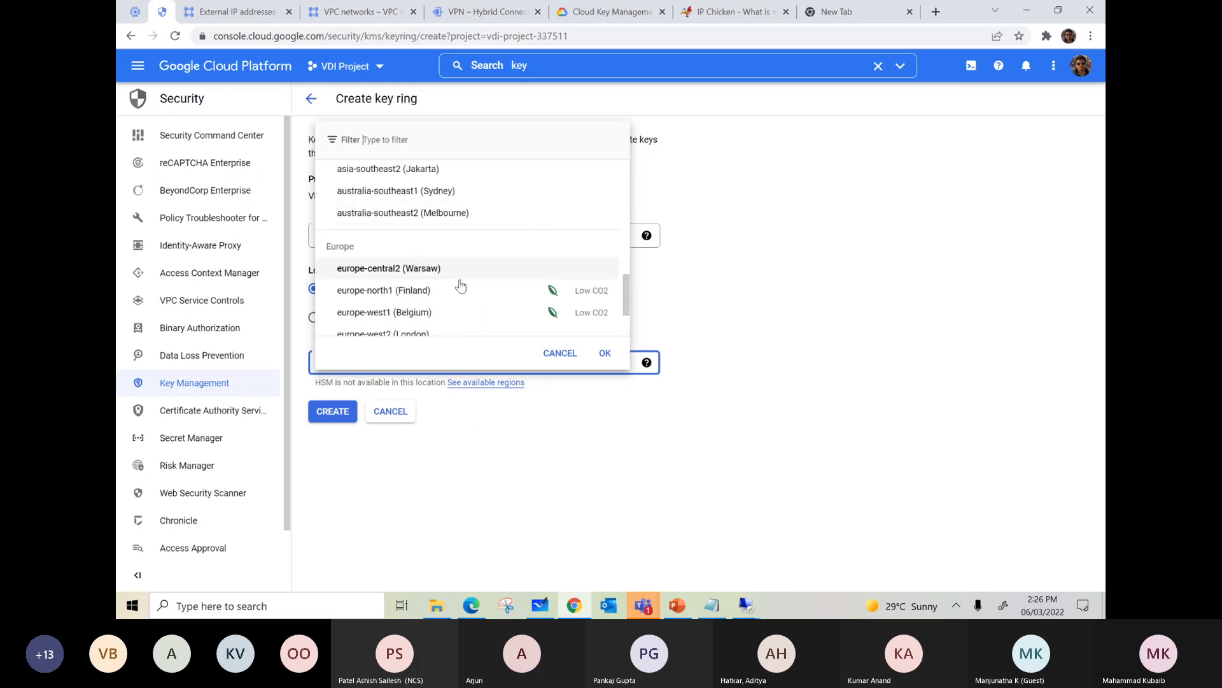
{"action": "scroll", "coordinate": [466, 282], "scroll_direction": "up", "scroll_amount": 1}
{"action": "scroll", "coordinate": [466, 281], "scroll_direction": "down", "scroll_amount": 2}
{"action": "scroll", "coordinate": [466, 282], "scroll_direction": "up", "scroll_amount": 3}
{"action": "left_click", "coordinate": [425, 230]}
{"action": "left_click", "coordinate": [333, 404]}
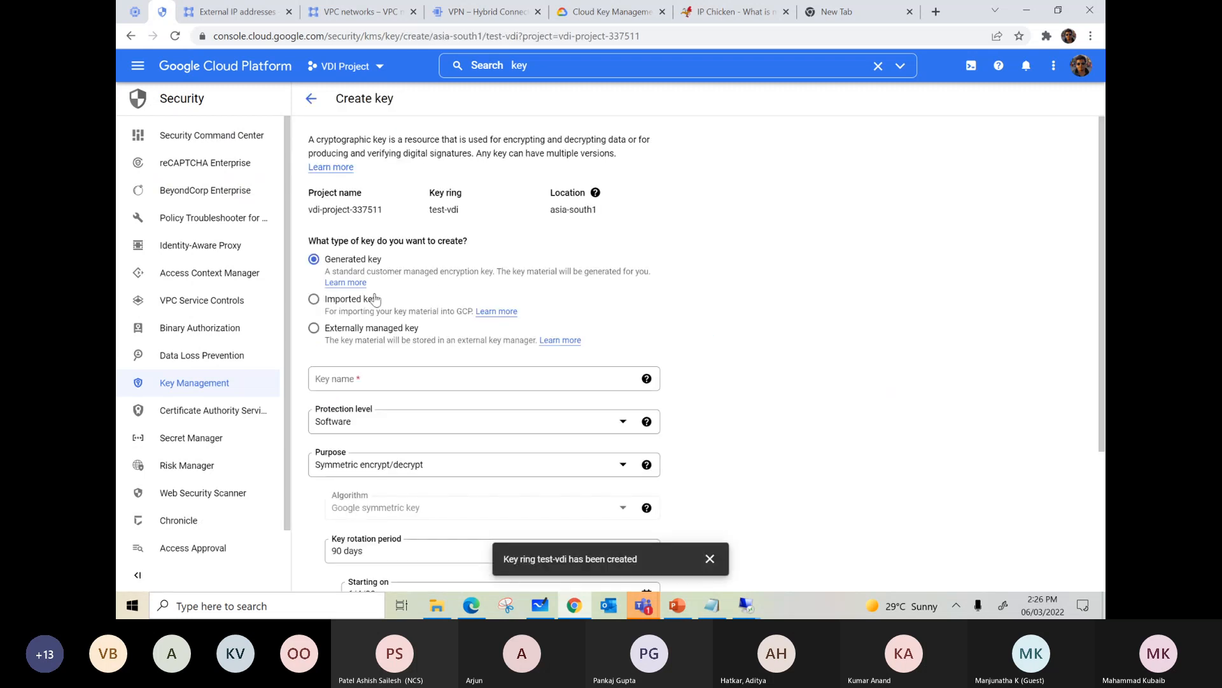
Step: Create a generated key named testkey in the test-vdi key ring, keeping the default protection, purpose and rotation settings
{"action": "scroll", "coordinate": [582, 322], "scroll_direction": "down", "scroll_amount": 4}
{"action": "scroll", "coordinate": [581, 322], "scroll_direction": "up", "scroll_amount": 4}
{"action": "left_click", "coordinate": [361, 385]}
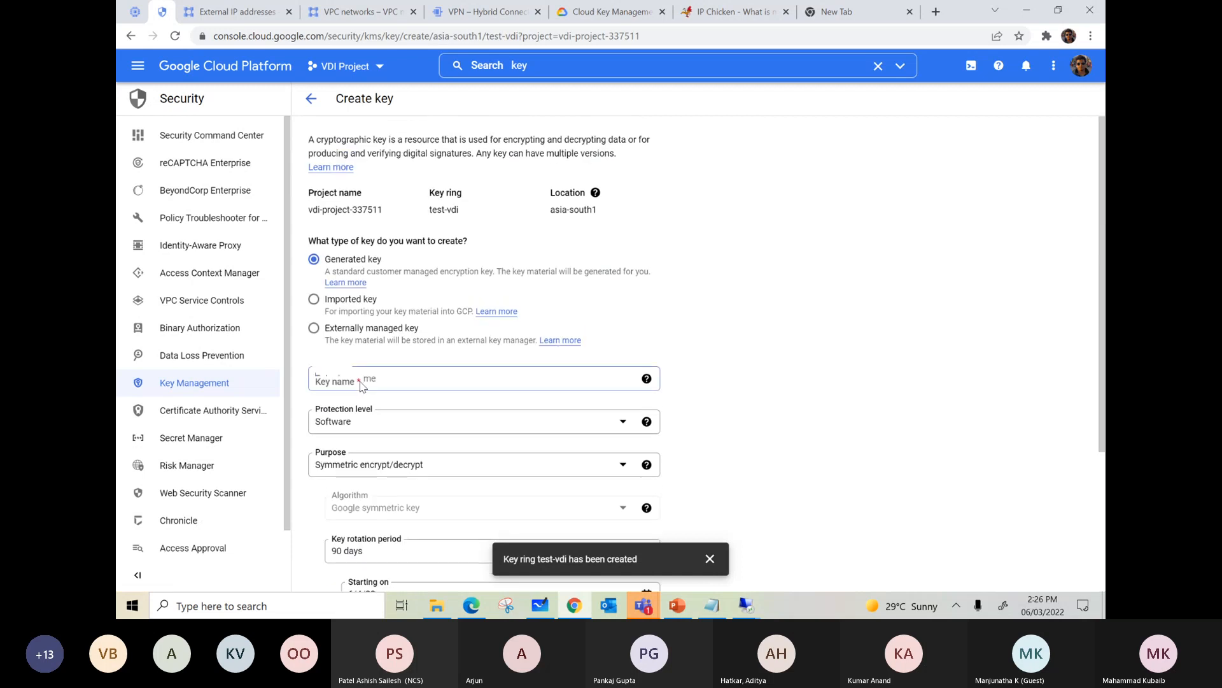
{"action": "type", "text": "testkey"}
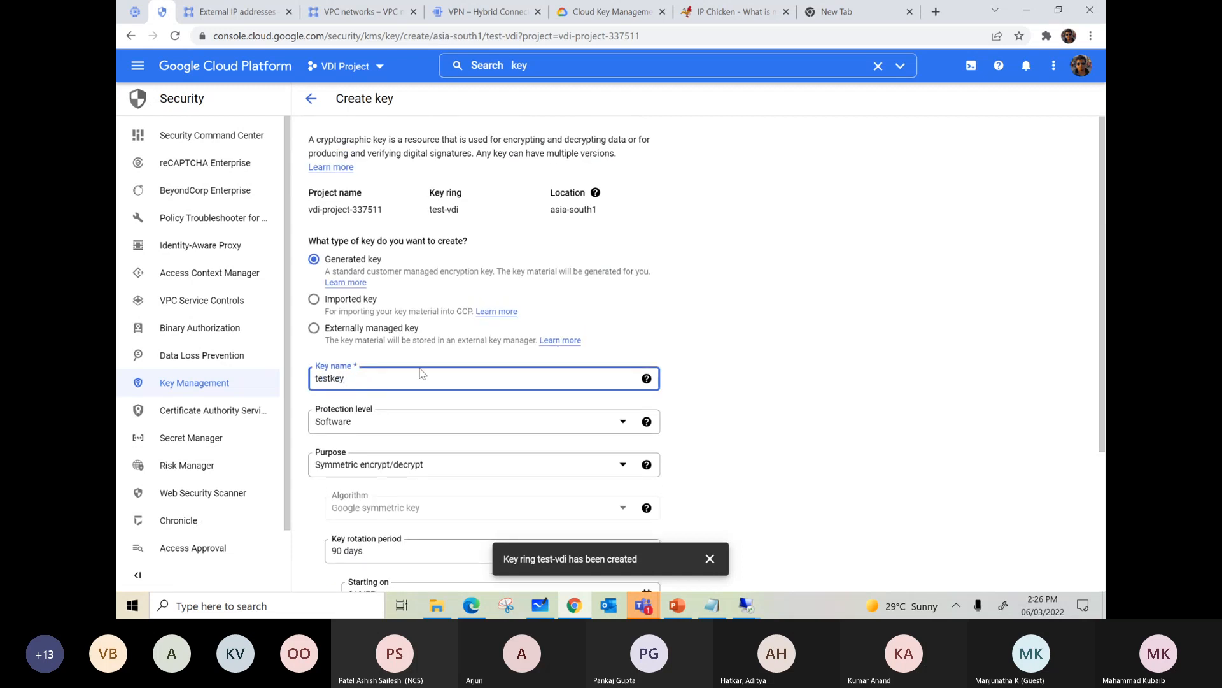
{"action": "scroll", "coordinate": [420, 374], "scroll_direction": "down", "scroll_amount": 3}
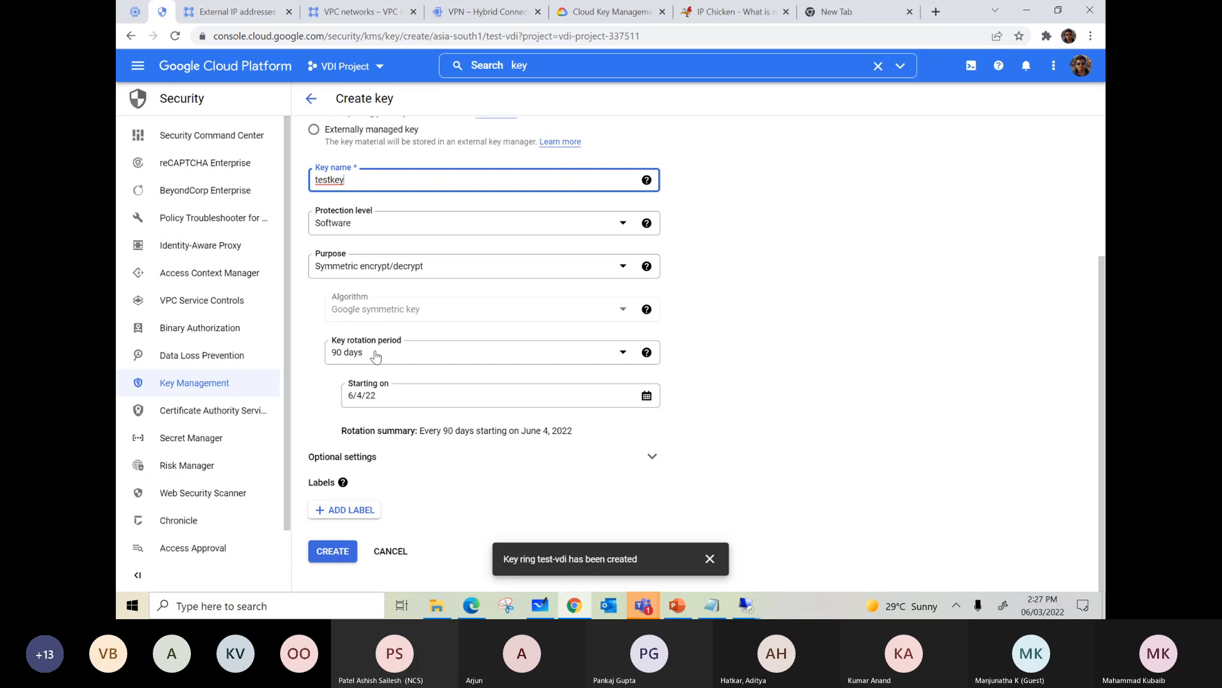
{"action": "scroll", "coordinate": [396, 356], "scroll_direction": "up", "scroll_amount": 3}
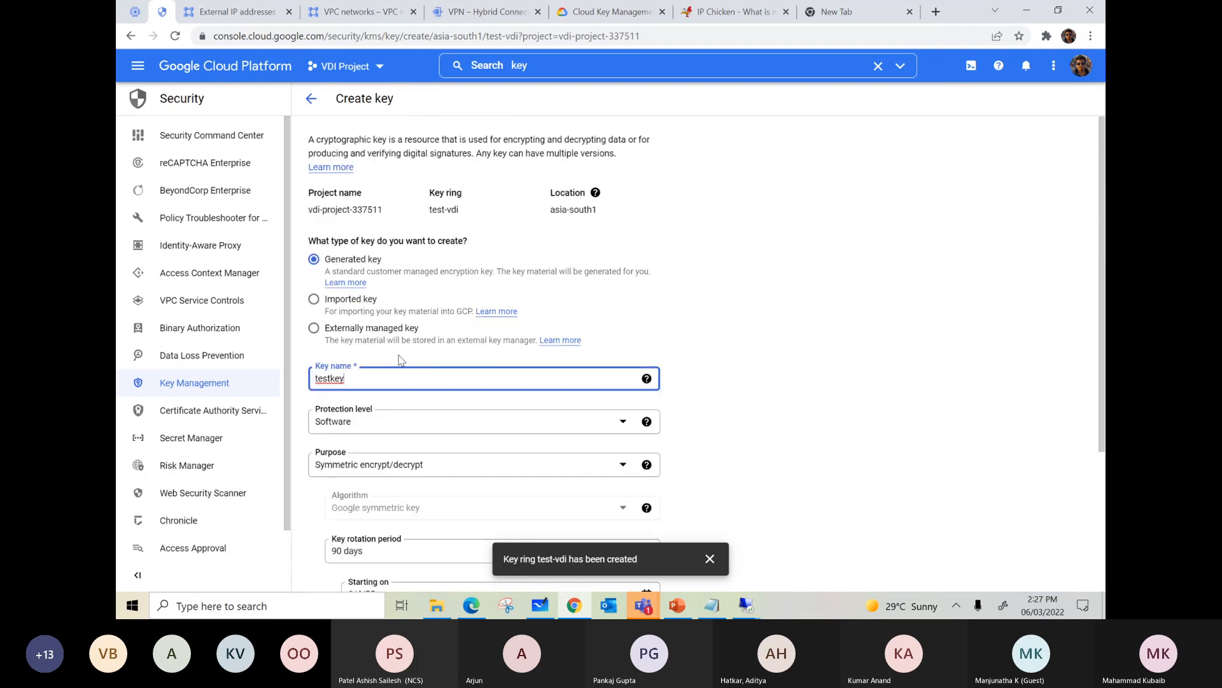
{"action": "scroll", "coordinate": [441, 378], "scroll_direction": "down", "scroll_amount": 1}
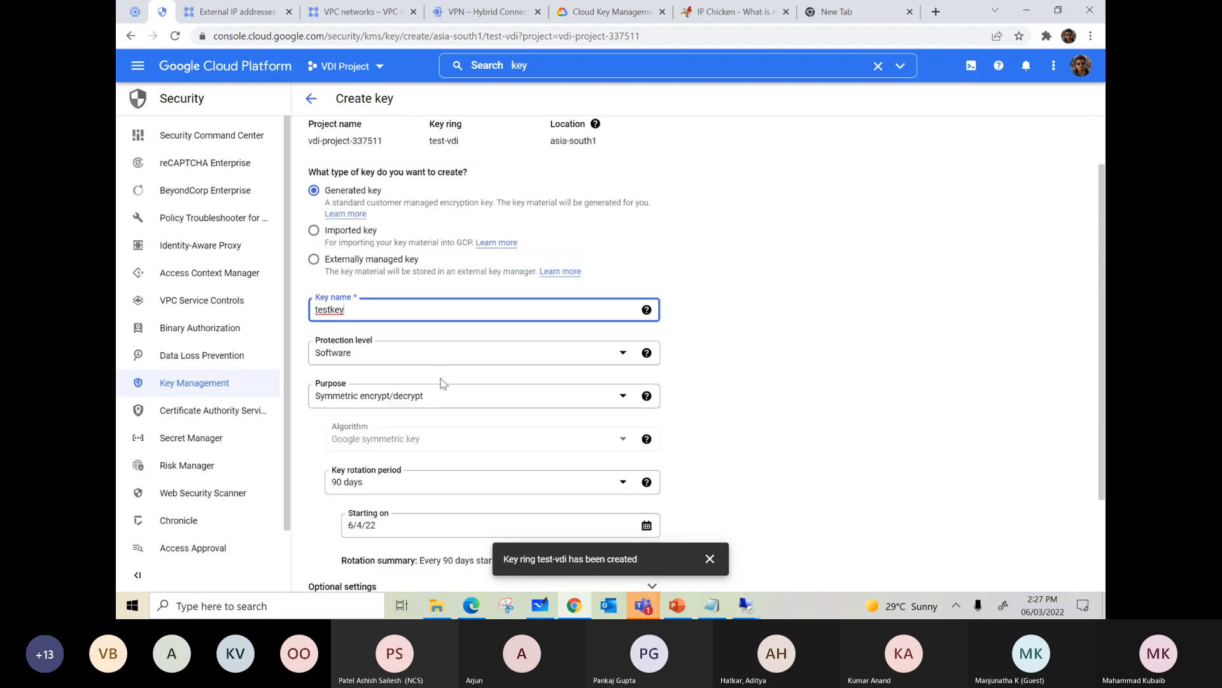
{"action": "scroll", "coordinate": [439, 381], "scroll_direction": "down", "scroll_amount": 2}
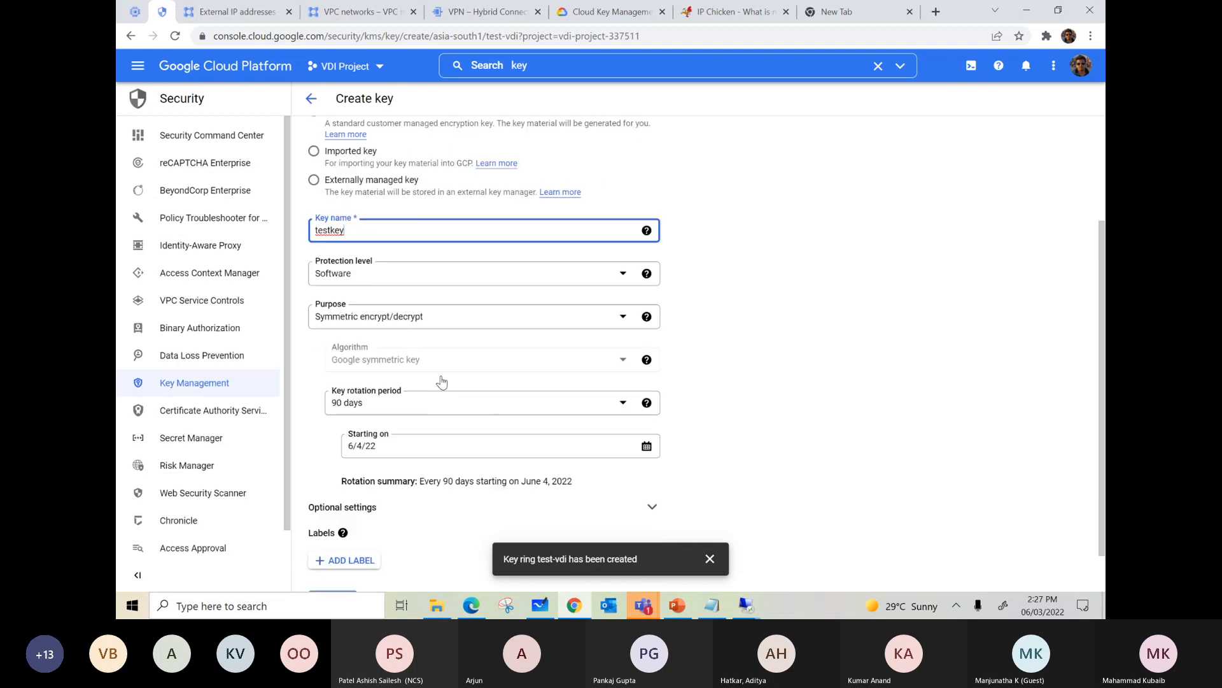
{"action": "left_click", "coordinate": [323, 553]}
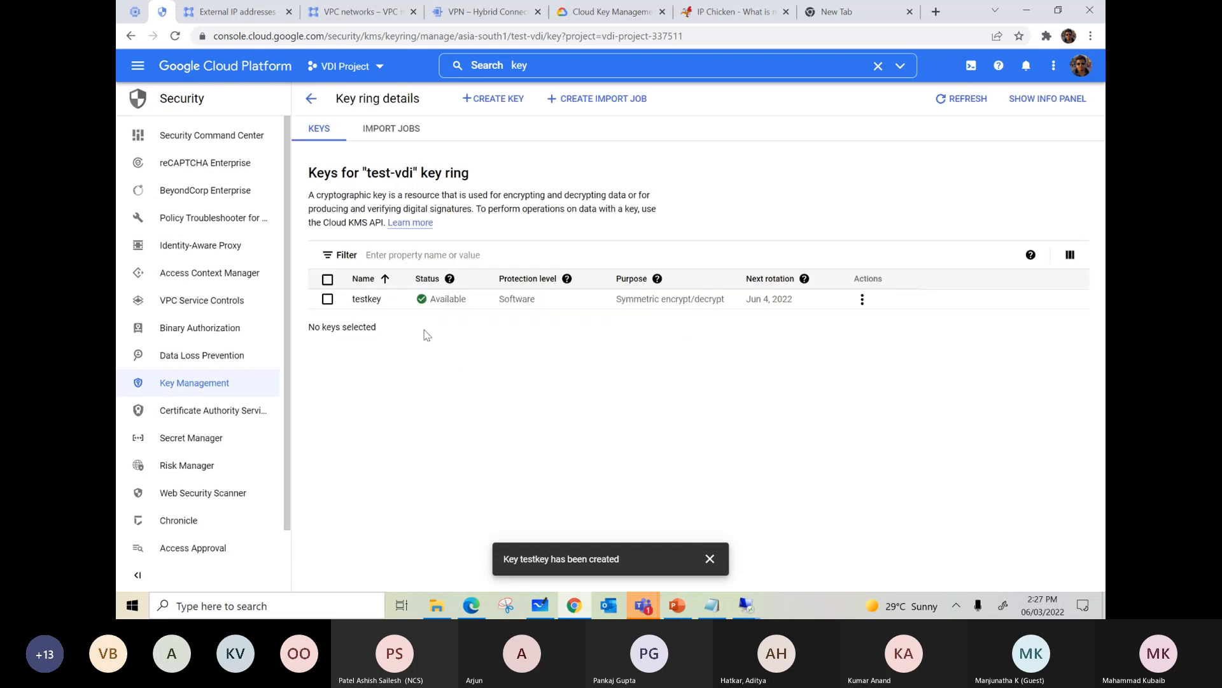
Step: Return to the instance form, restart adding a disk with CMEK encryption to check its key list, and cancel the disk
{"action": "left_click", "coordinate": [134, 12]}
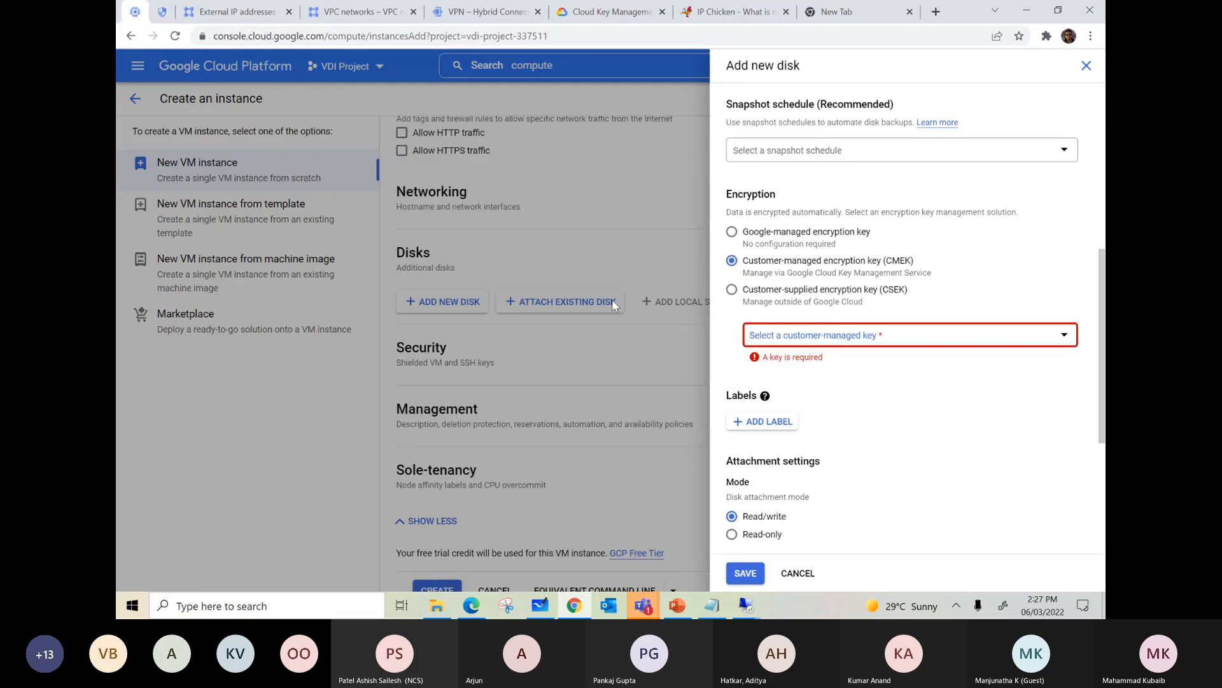
{"action": "left_click", "coordinate": [1086, 67]}
{"action": "left_click", "coordinate": [462, 310]}
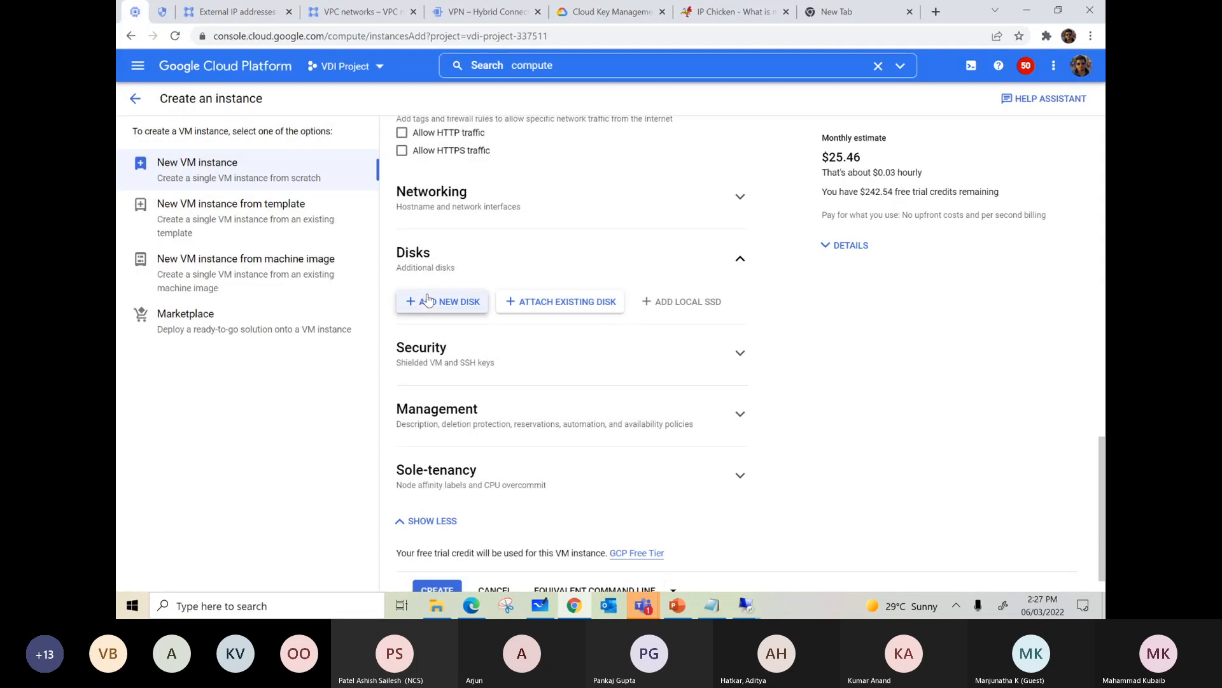
{"action": "scroll", "coordinate": [953, 357], "scroll_direction": "down", "scroll_amount": 5}
{"action": "left_click", "coordinate": [732, 112]}
{"action": "left_click", "coordinate": [825, 195]}
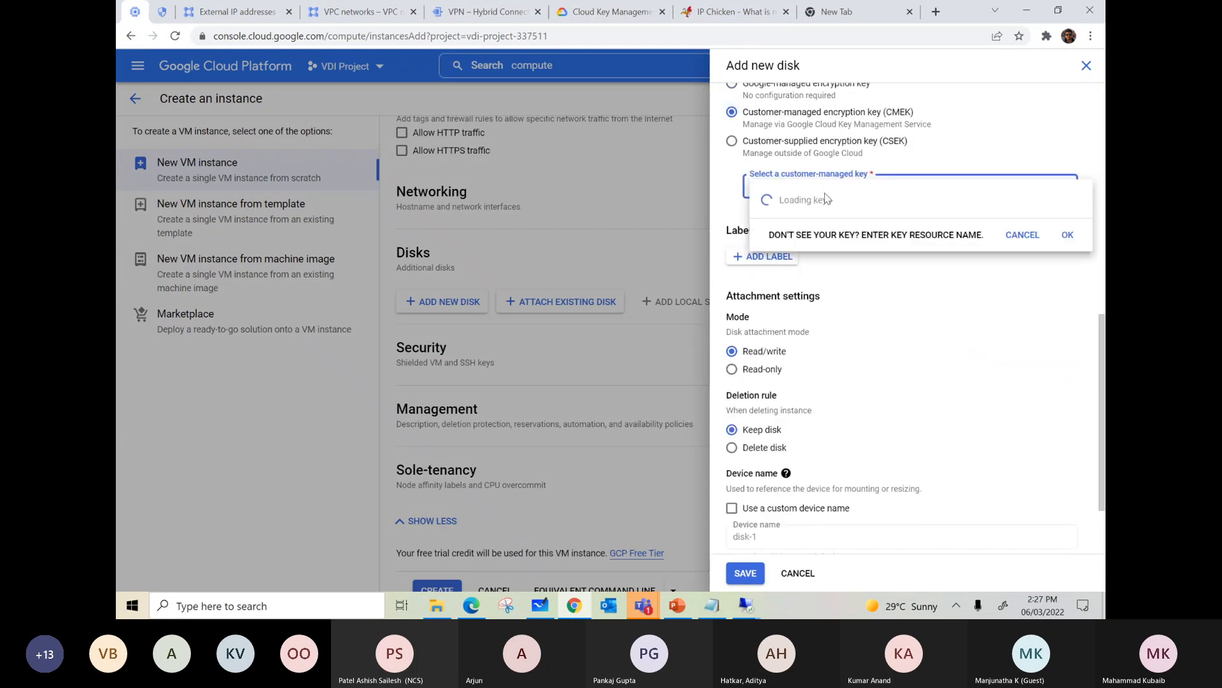
{"action": "left_click", "coordinate": [798, 574]}
{"action": "left_click", "coordinate": [798, 574]}
Step: Set the new VM instance's region to asia-south1 (Mumbai) to match the test-vdi key ring
{"action": "scroll", "coordinate": [561, 414], "scroll_direction": "up", "scroll_amount": 10}
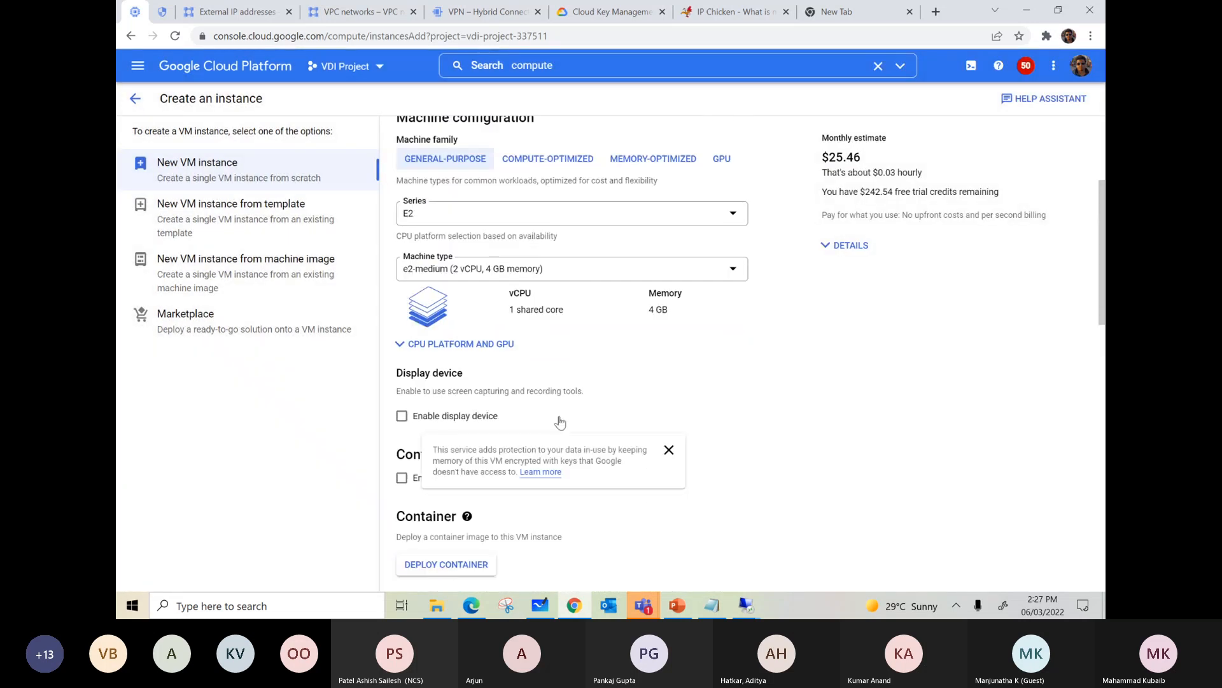
{"action": "scroll", "coordinate": [560, 422], "scroll_direction": "up", "scroll_amount": 3}
{"action": "left_click", "coordinate": [503, 250]}
{"action": "scroll", "coordinate": [497, 357], "scroll_direction": "down", "scroll_amount": 5}
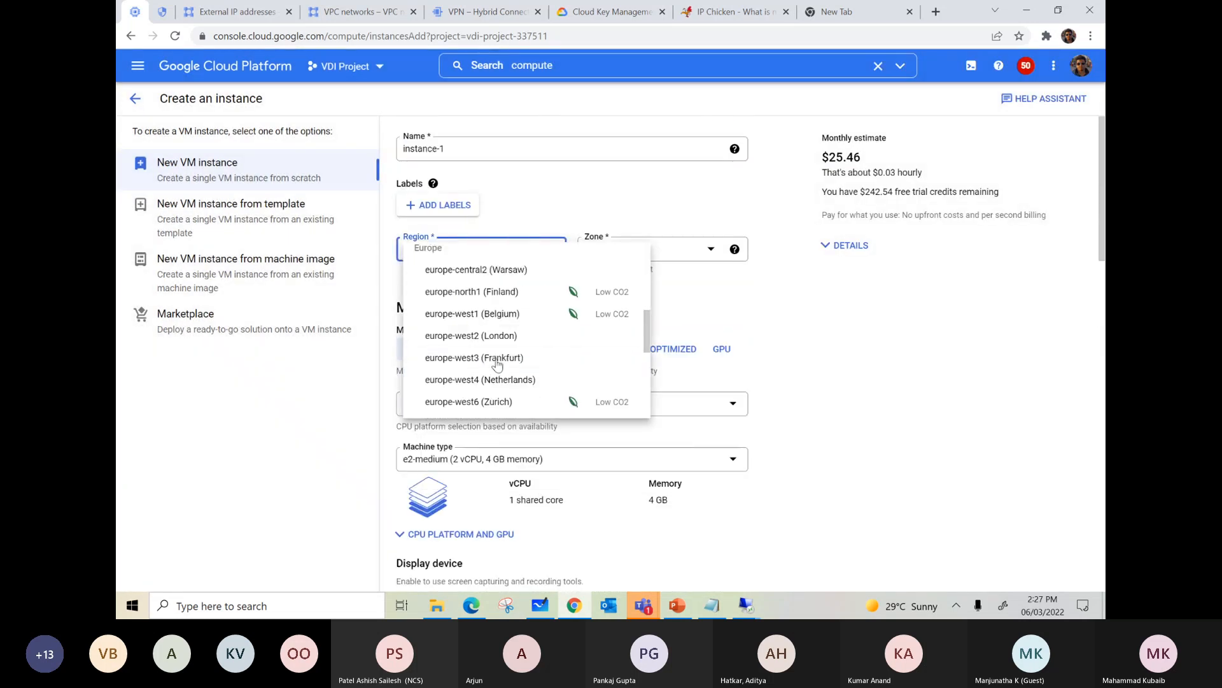
{"action": "scroll", "coordinate": [512, 357], "scroll_direction": "down", "scroll_amount": 5}
{"action": "left_click", "coordinate": [517, 350]}
Step: Add a new disk to the instance with Customer-managed encryption key (CMEK) encryption using testkey from the test-vdi key ring
{"action": "scroll", "coordinate": [856, 366], "scroll_direction": "down", "scroll_amount": 4}
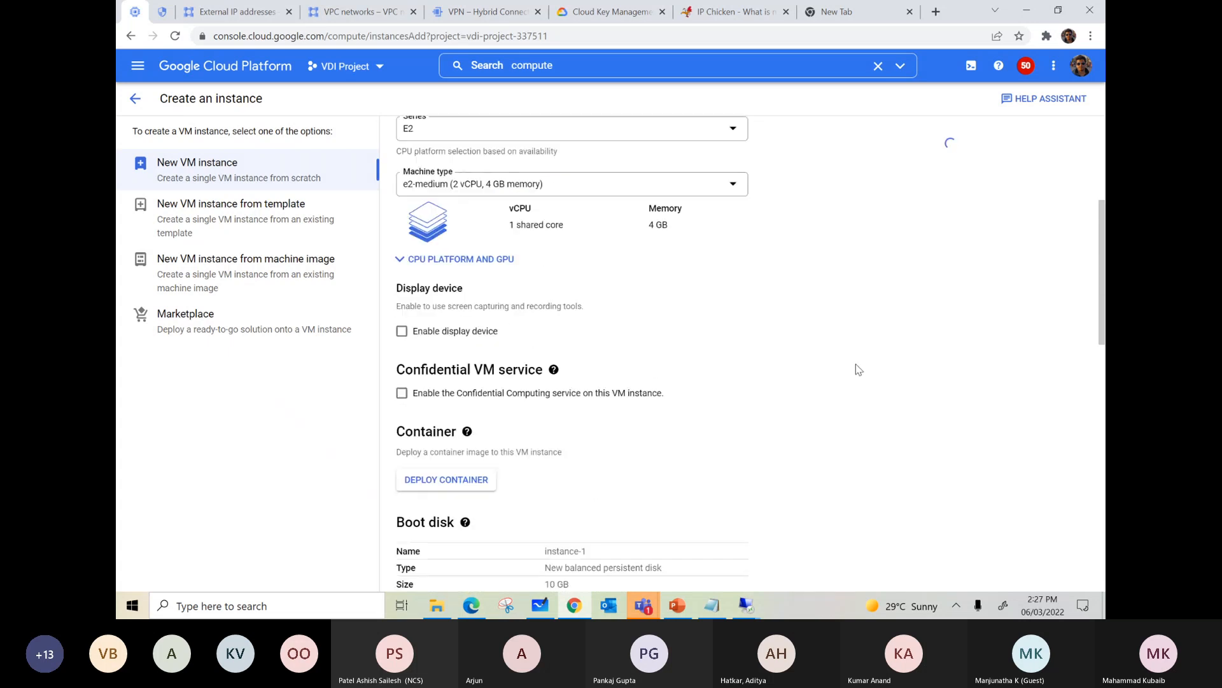
{"action": "scroll", "coordinate": [828, 366], "scroll_direction": "down", "scroll_amount": 3}
{"action": "scroll", "coordinate": [826, 366], "scroll_direction": "up", "scroll_amount": 5}
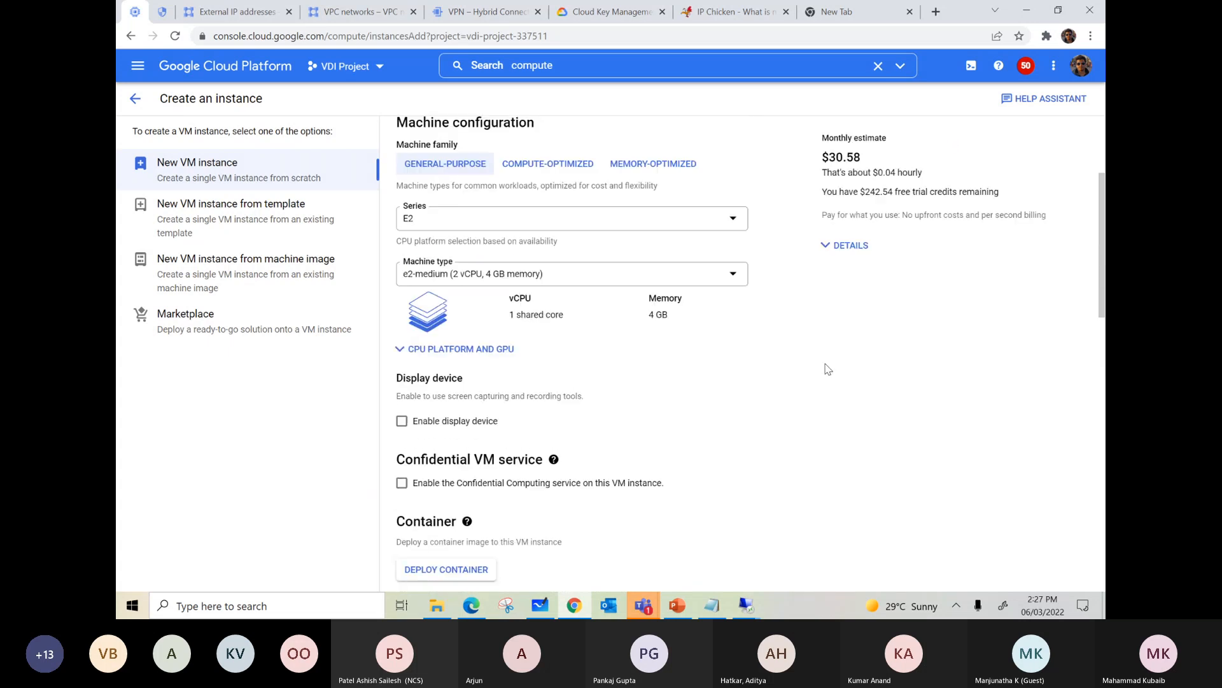
{"action": "scroll", "coordinate": [828, 369], "scroll_direction": "down", "scroll_amount": 10}
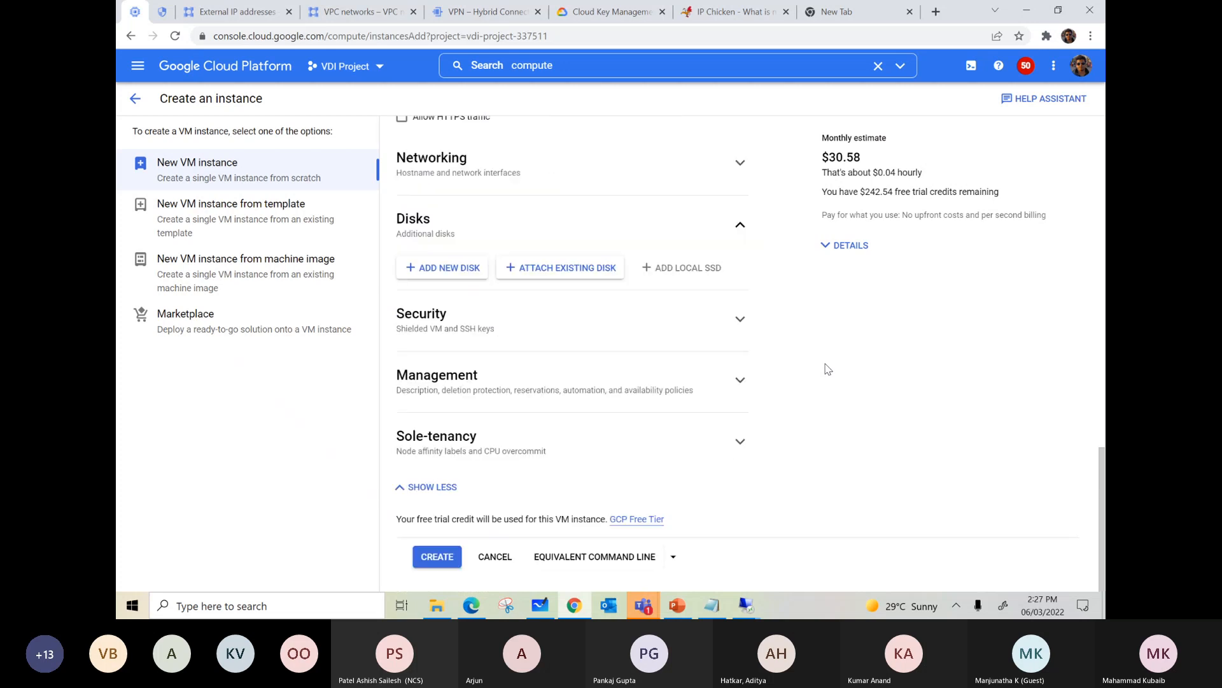
{"action": "left_click", "coordinate": [451, 267]}
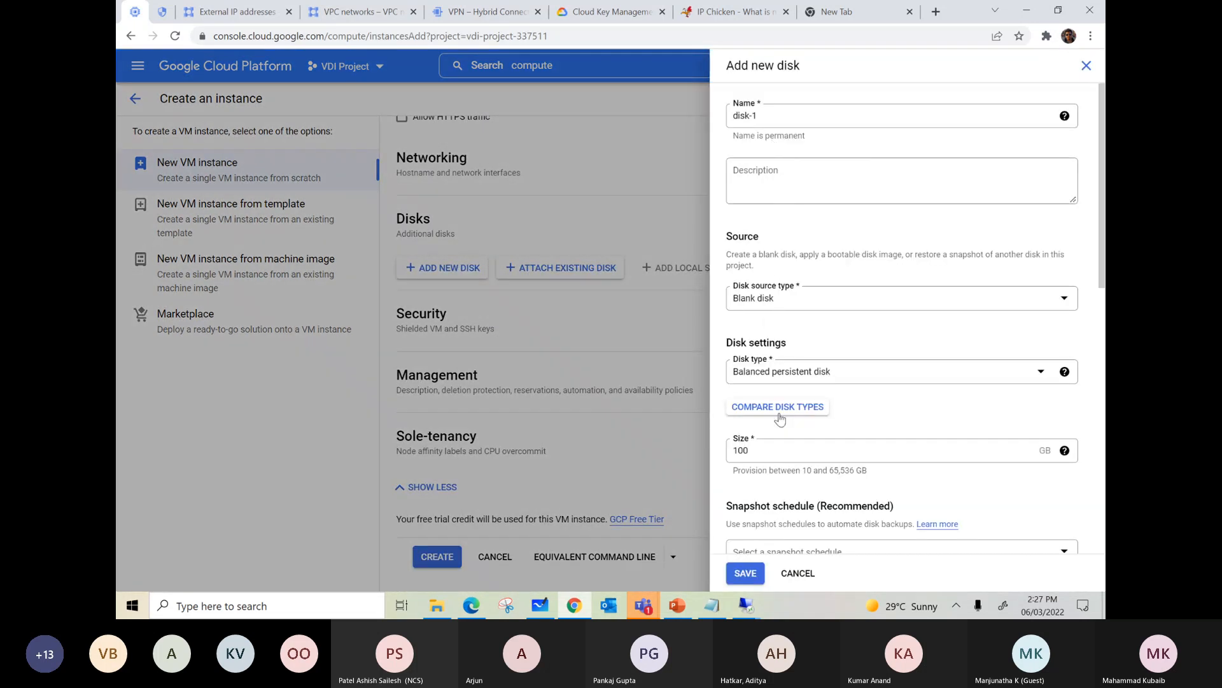
{"action": "scroll", "coordinate": [771, 446], "scroll_direction": "down", "scroll_amount": 4}
{"action": "left_click", "coordinate": [732, 387]}
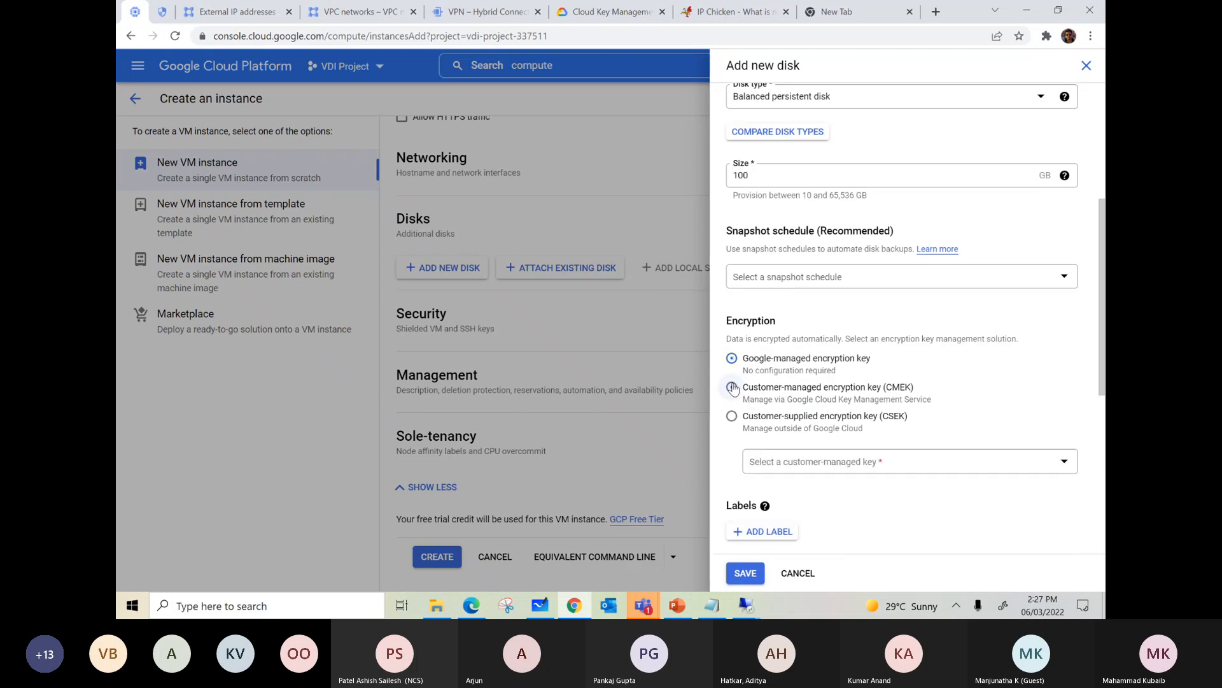
{"action": "left_click", "coordinate": [803, 469]}
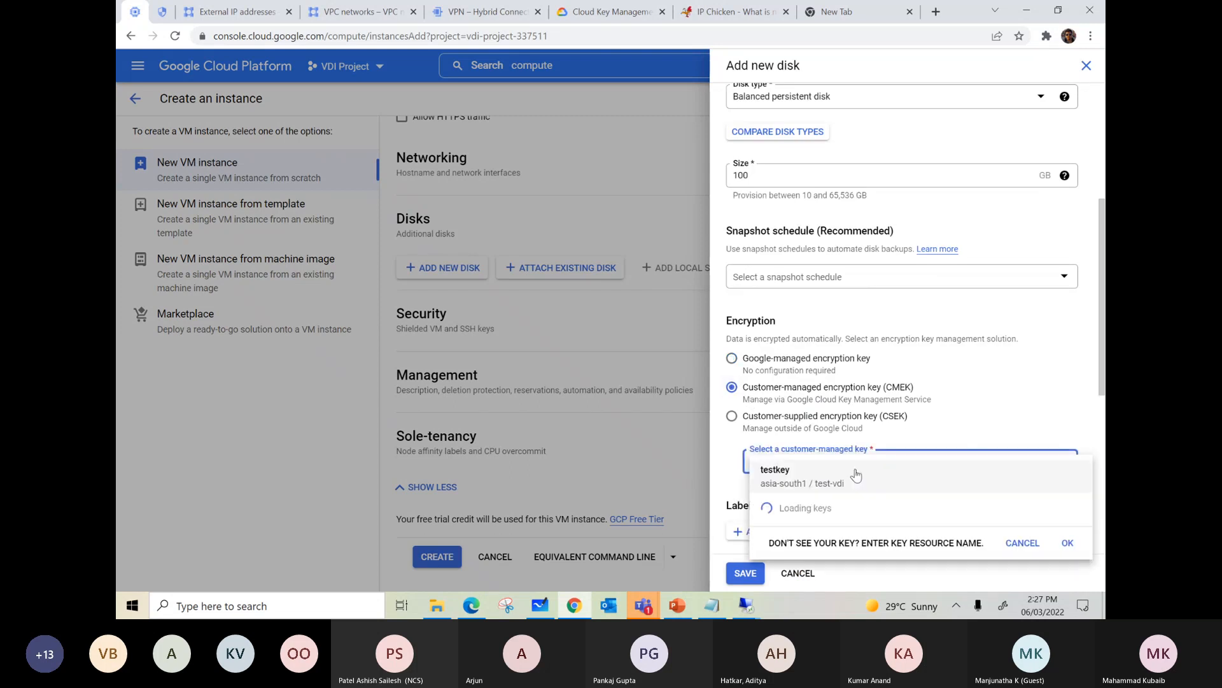
{"action": "left_click", "coordinate": [790, 478]}
{"action": "scroll", "coordinate": [778, 425], "scroll_direction": "down", "scroll_amount": 3}
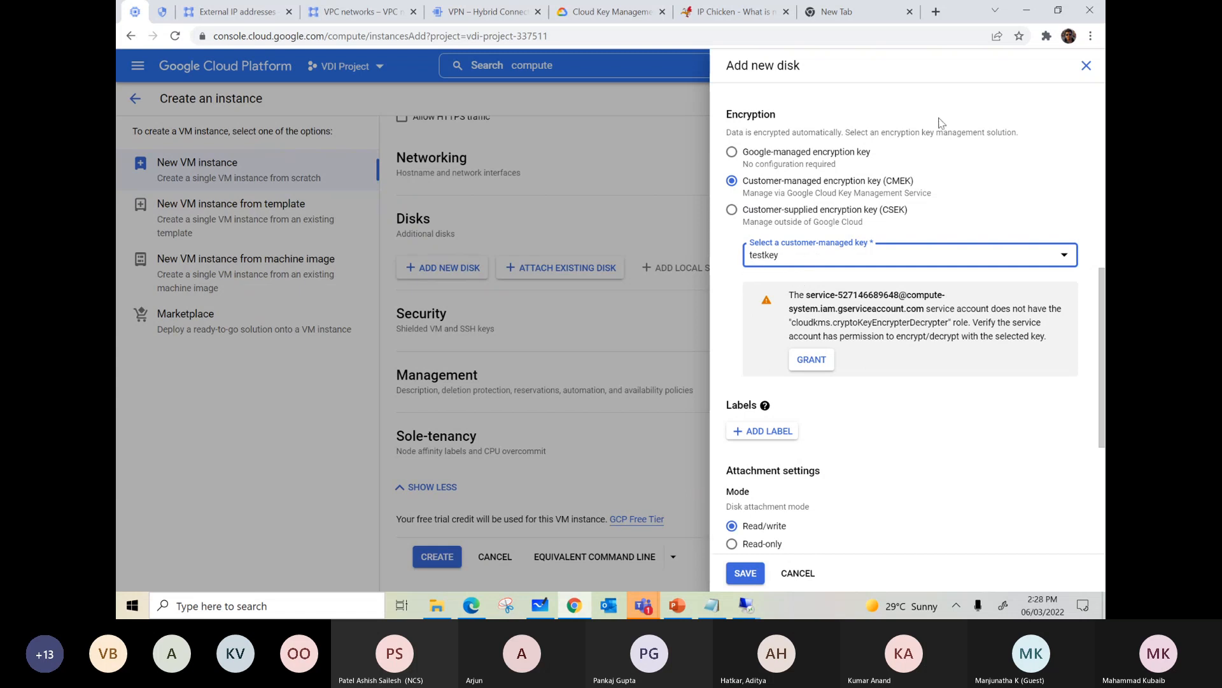
Step: Close the new disk form without saving and leave instance creation for the console home page
{"action": "left_click", "coordinate": [1087, 67]}
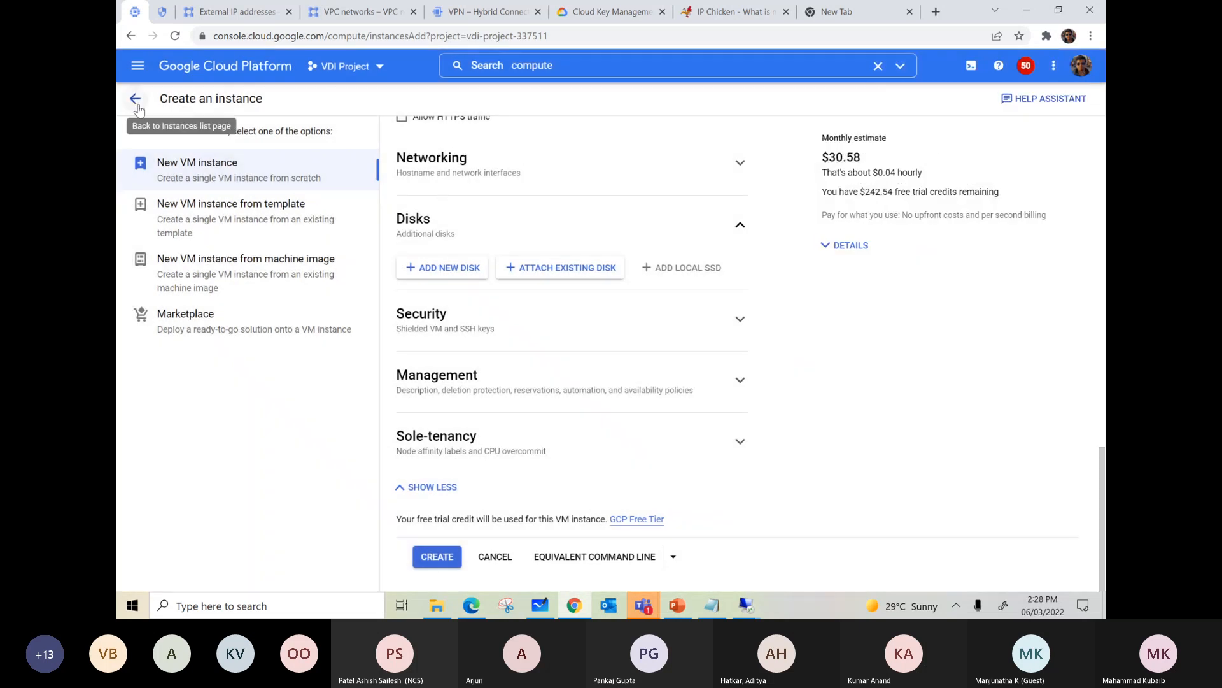
{"action": "left_click", "coordinate": [138, 65]}
{"action": "left_click", "coordinate": [204, 113]}
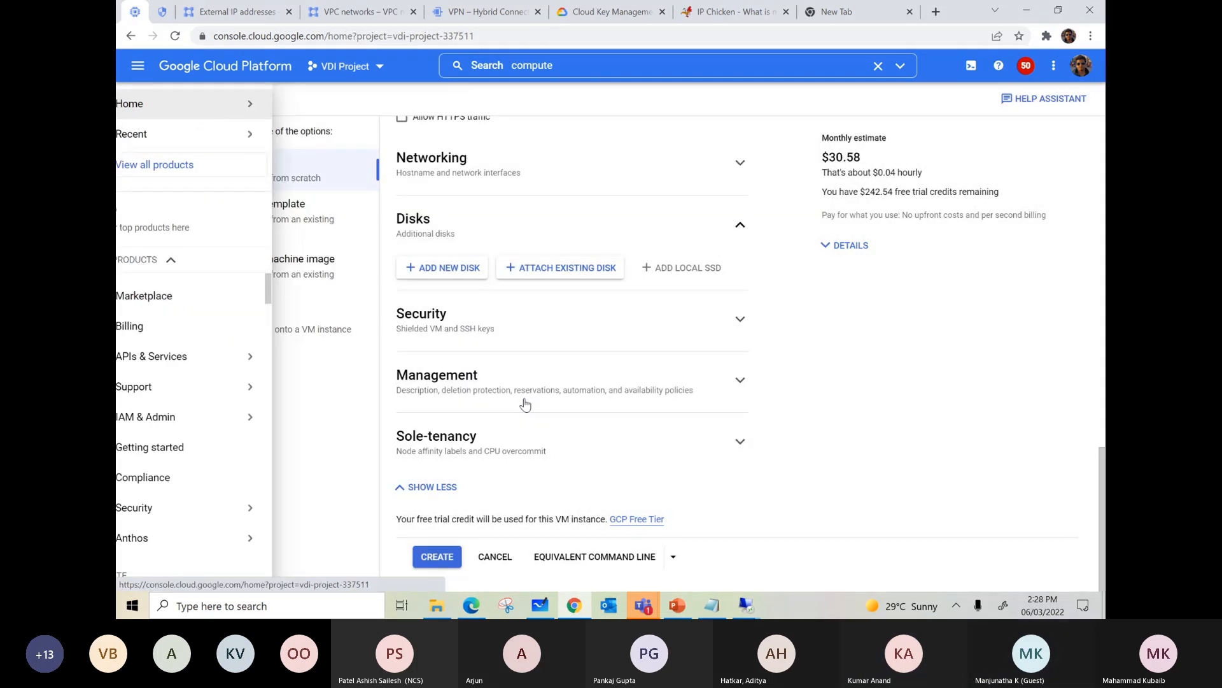